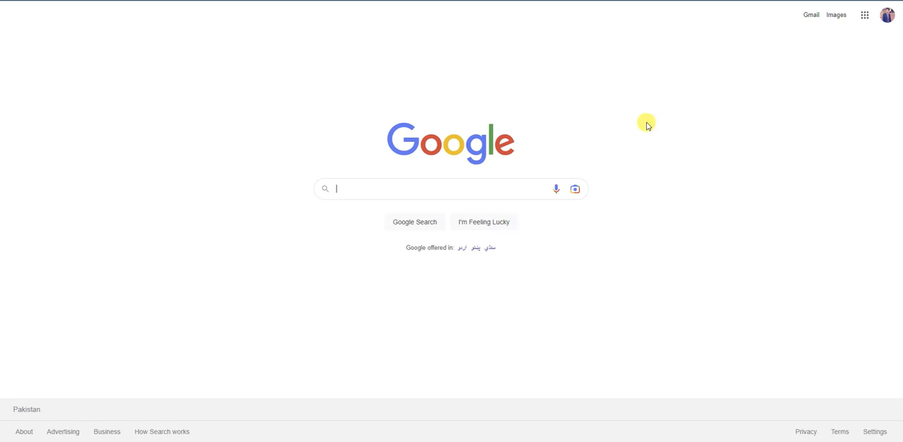
- Search Google for "xampp download" and open the Download XAMPP page from Apache Friends
{"action": "left_click", "coordinate": [502, 184]}
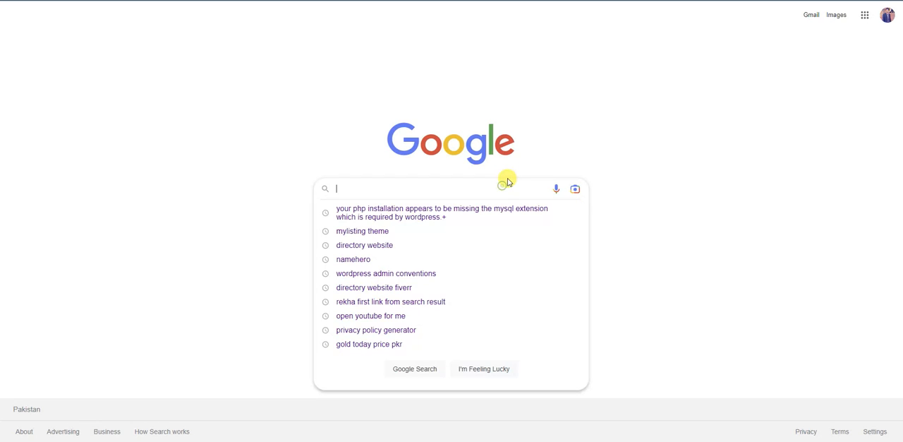
{"action": "type", "text": "xamp"}
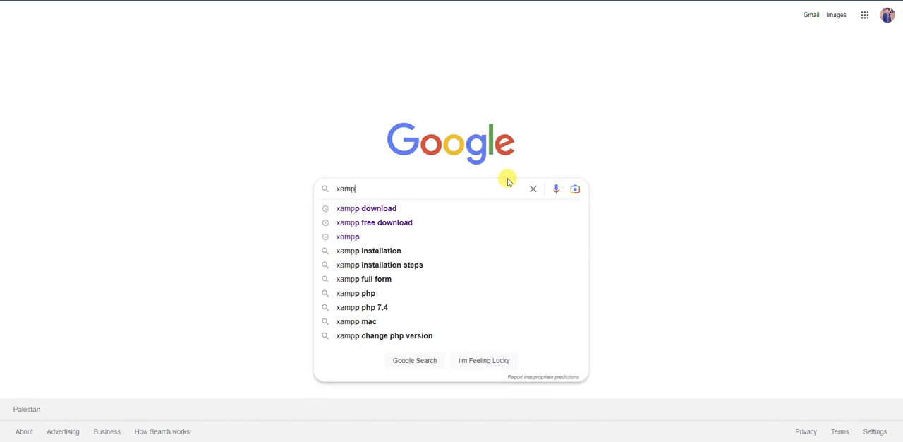
{"action": "left_click", "coordinate": [426, 207]}
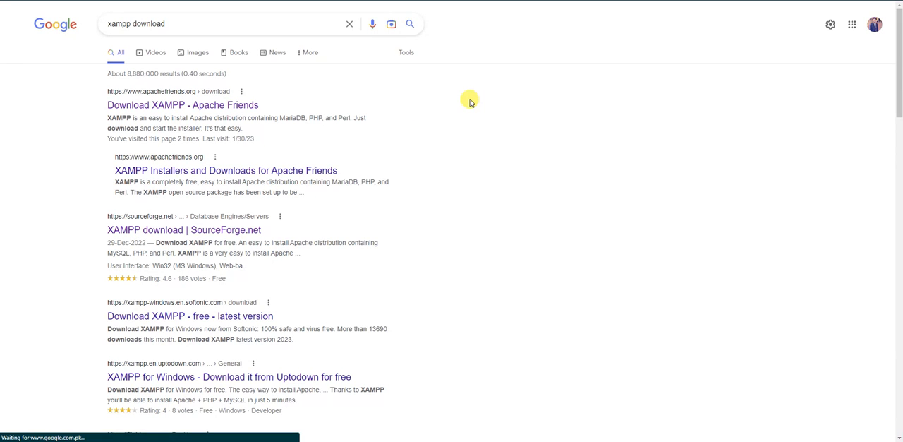
{"action": "left_click", "coordinate": [196, 107]}
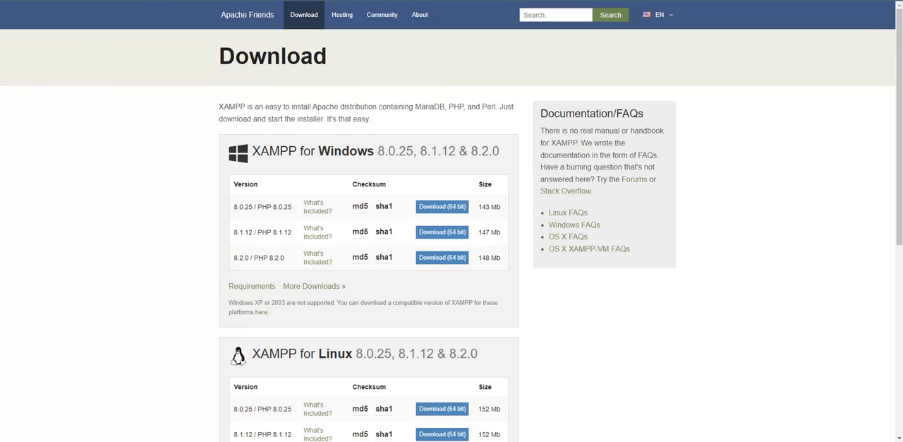
- Return to the search results and open FileHorse's XAMPP Download (2023 Latest) page
{"action": "key", "text": "alt+Left"}
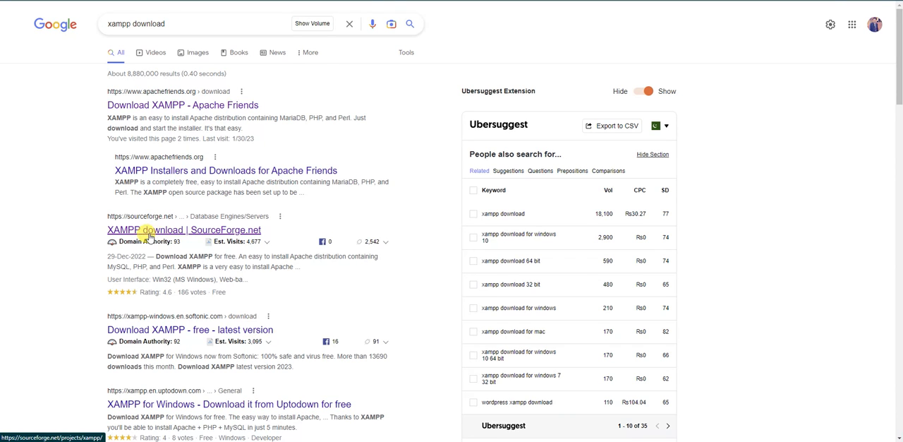
{"action": "scroll", "coordinate": [149, 237], "scroll_direction": "down", "scroll_amount": 5}
{"action": "scroll", "coordinate": [149, 235], "scroll_direction": "up", "scroll_amount": 4}
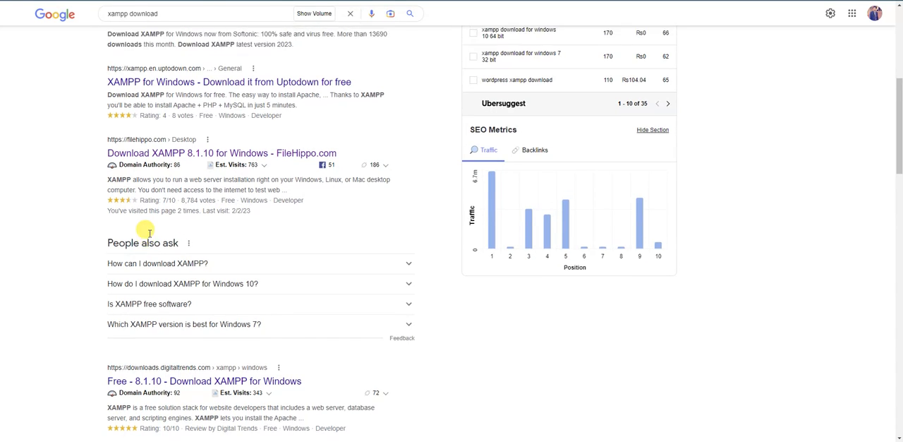
{"action": "scroll", "coordinate": [146, 279], "scroll_direction": "down", "scroll_amount": 5}
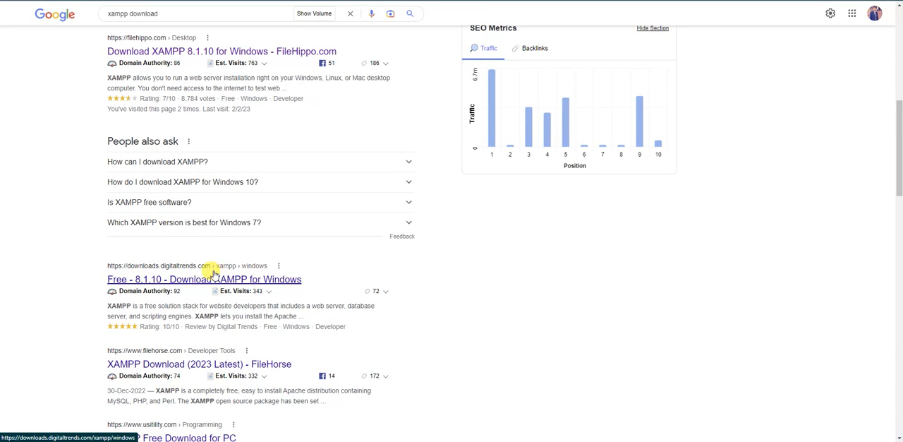
{"action": "scroll", "coordinate": [211, 268], "scroll_direction": "up", "scroll_amount": 7}
{"action": "scroll", "coordinate": [209, 266], "scroll_direction": "down", "scroll_amount": 8}
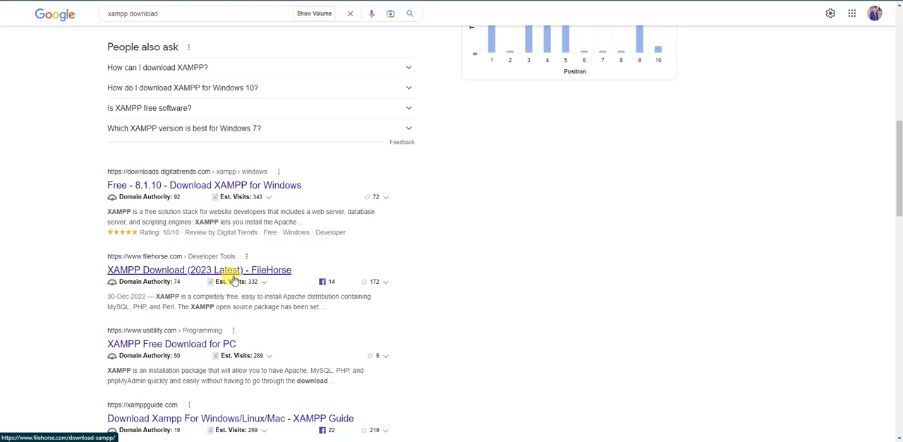
{"action": "left_click", "coordinate": [220, 271]}
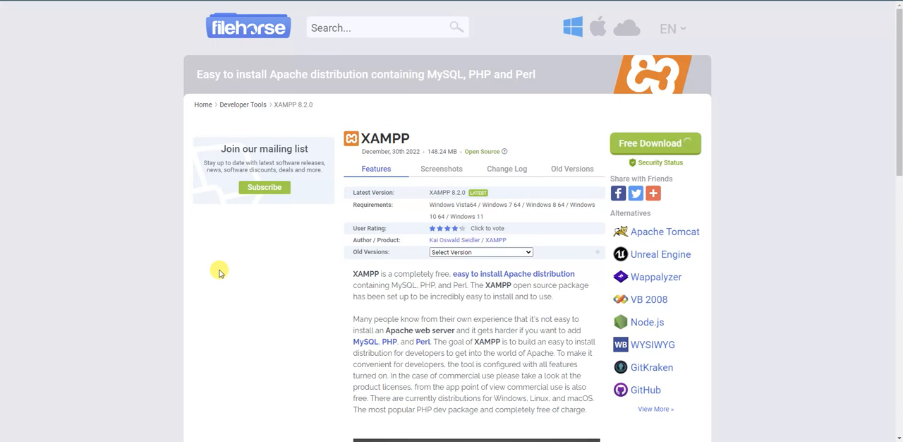
- Download the XAMPP 8.2.0 installer from FileHorse, keeping the Programs category and default save path
{"action": "left_click", "coordinate": [661, 144]}
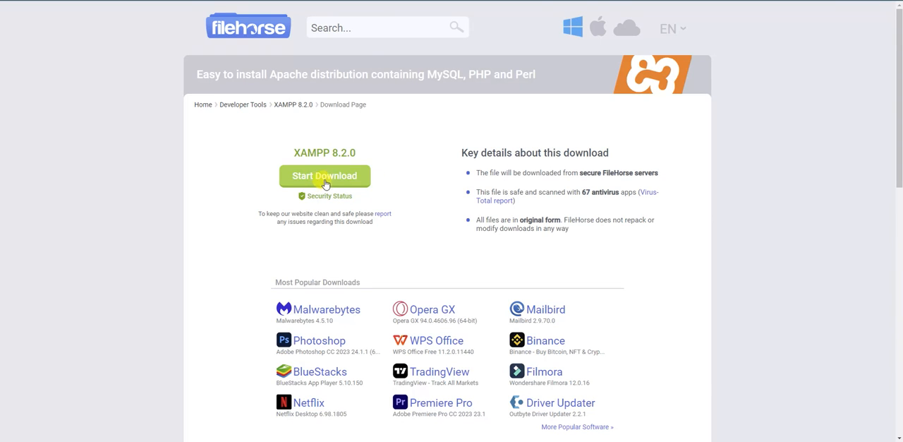
{"action": "left_click", "coordinate": [315, 184]}
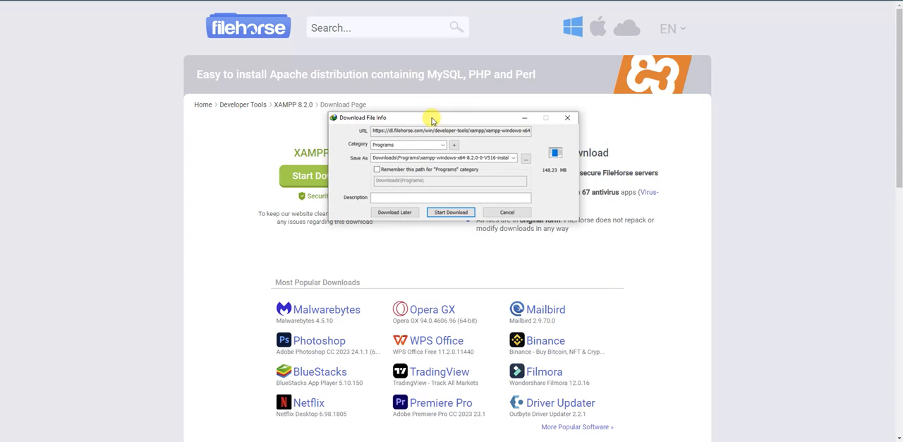
{"action": "left_click", "coordinate": [460, 212]}
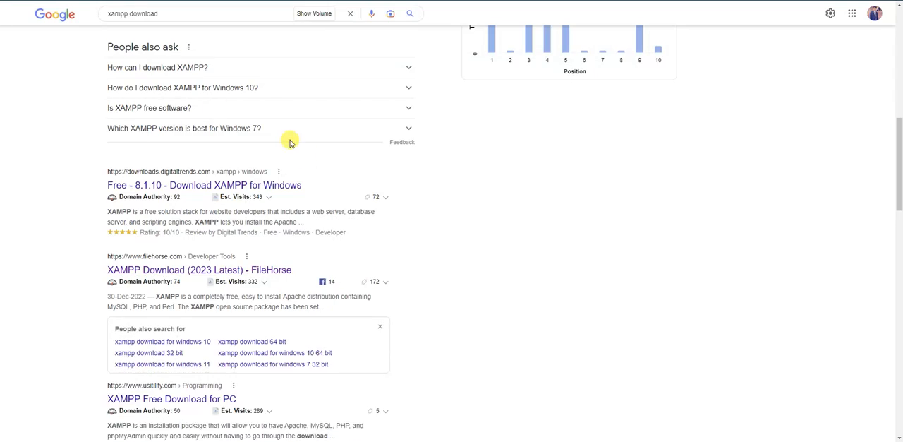
- Go back to the search results and check the PHP 8.2.0 Windows entry on the Apache Friends download page
{"action": "scroll", "coordinate": [288, 139], "scroll_direction": "up", "scroll_amount": 10}
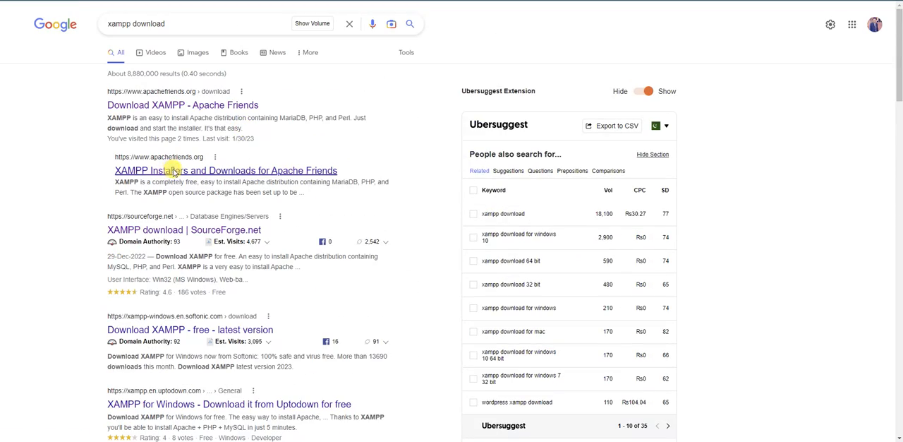
{"action": "left_click", "coordinate": [154, 171]}
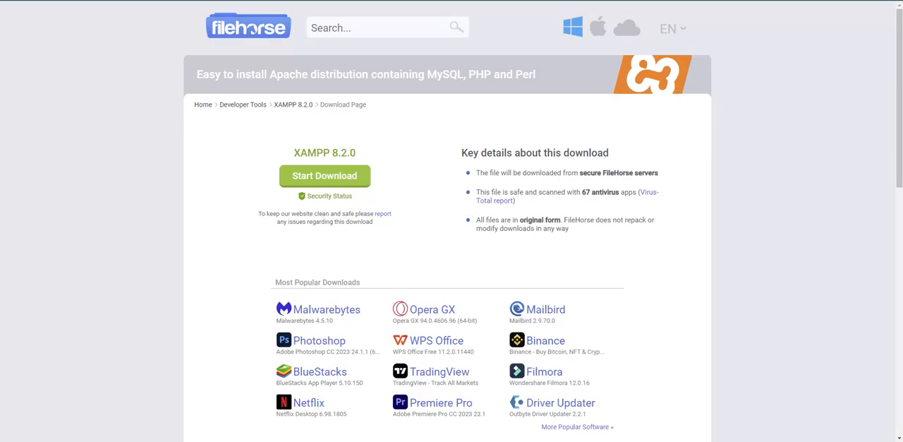
{"action": "scroll", "coordinate": [243, 180], "scroll_direction": "down", "scroll_amount": 1}
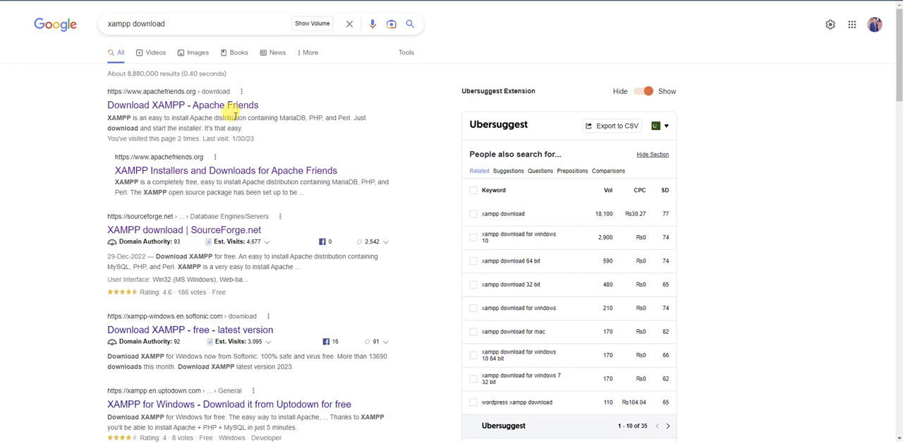
{"action": "left_click", "coordinate": [230, 103]}
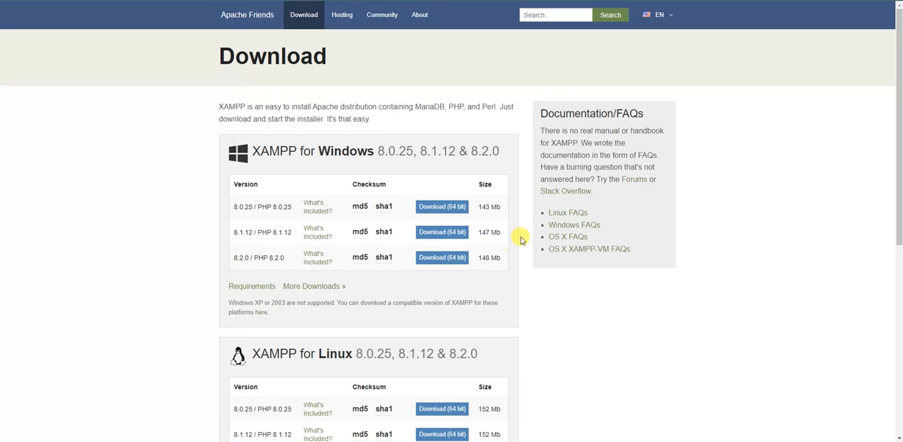
{"action": "left_click_drag", "start_coordinate": [249, 259], "coordinate": [295, 261]}
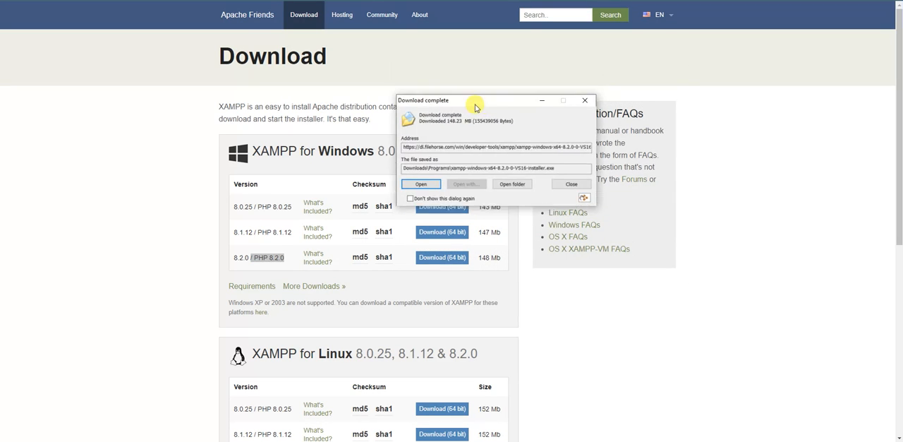
- Launch the downloaded XAMPP installer, accept the User Account Control warning, and continue past the setup wizard's welcome page
{"action": "left_click", "coordinate": [419, 188]}
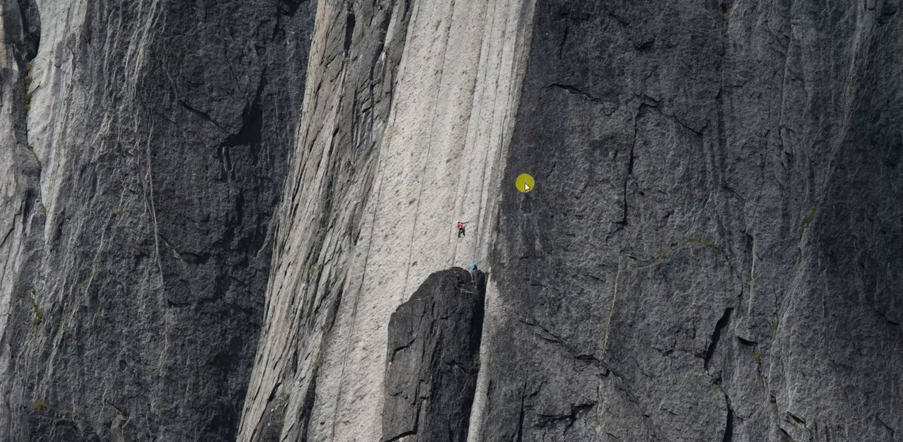
{"action": "right_click", "coordinate": [500, 131]}
{"action": "left_click", "coordinate": [541, 158]}
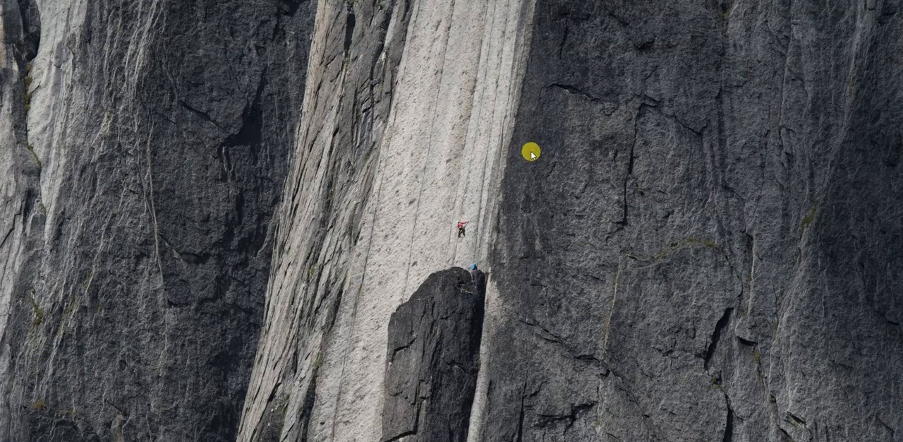
{"action": "mouse_move", "coordinate": [126, 441]}
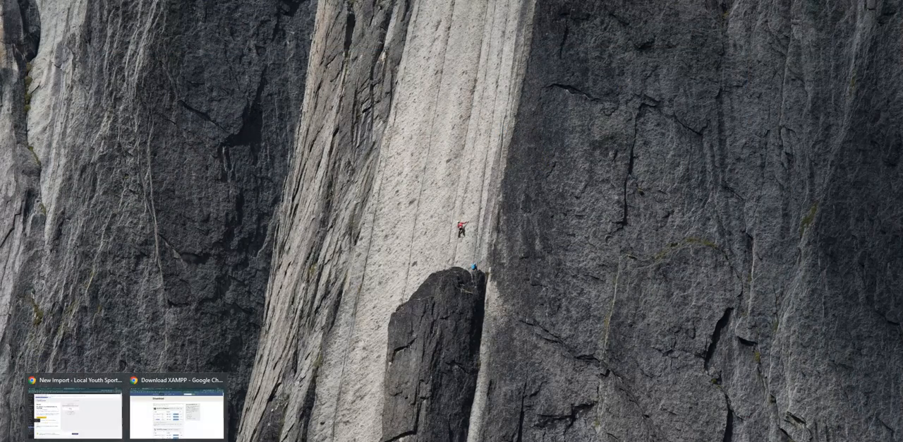
{"action": "left_click", "coordinate": [181, 403]}
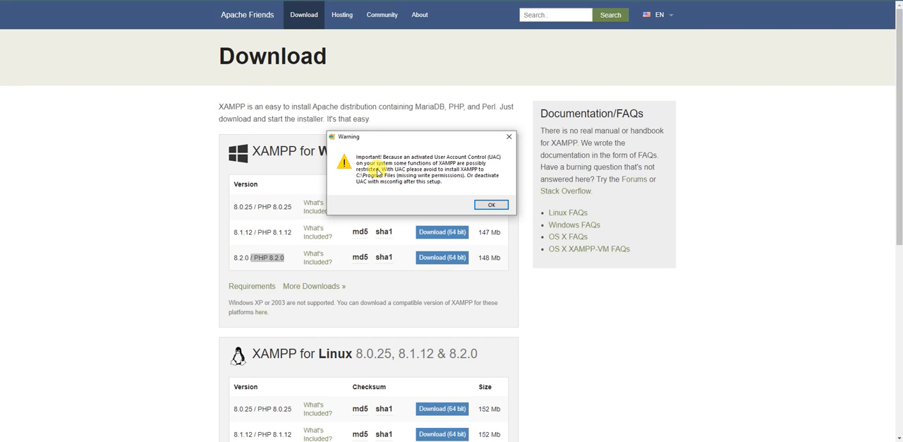
{"action": "left_click", "coordinate": [490, 205]}
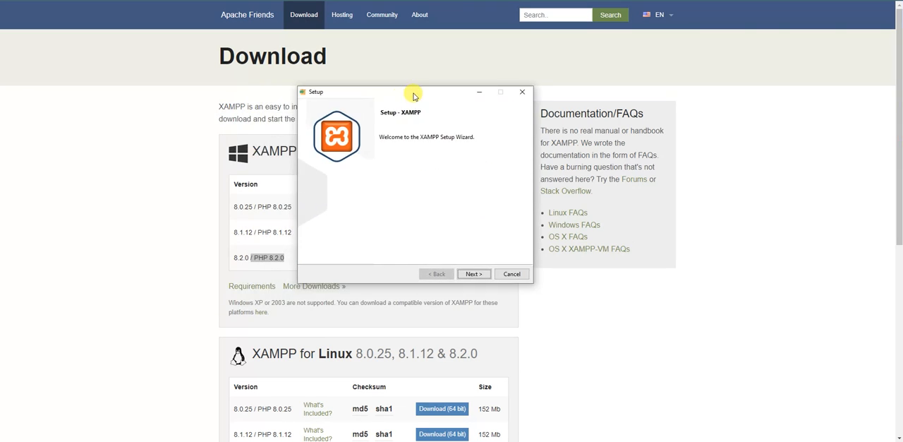
{"action": "left_click", "coordinate": [484, 275]}
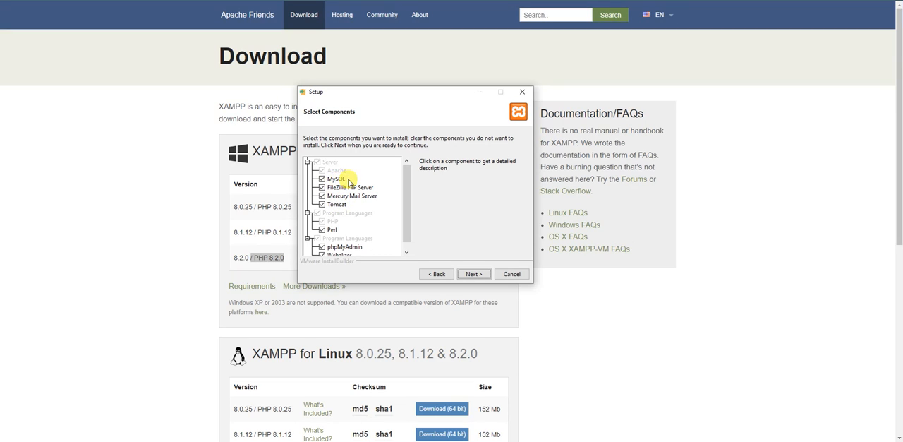
- Exclude FileZilla FTP Server, Mercury Mail Server, Tomcat, Perl, Webalizer and Fake Sendmail from the installation and continue to the installation folder
{"action": "left_click", "coordinate": [322, 188]}
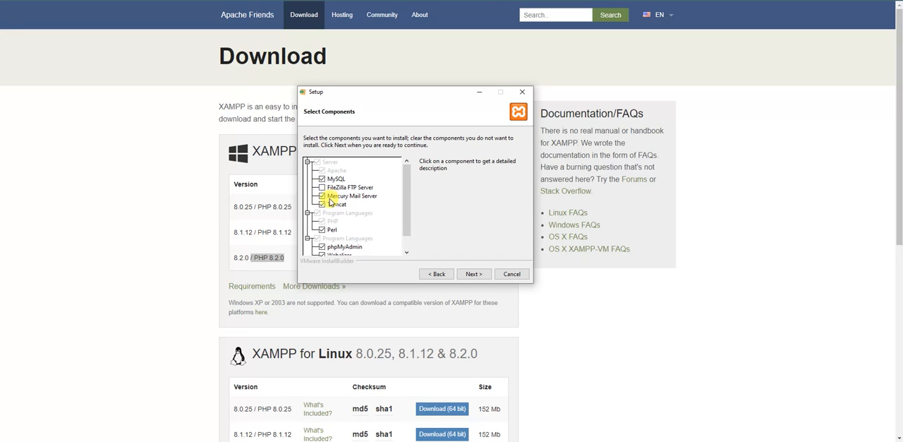
{"action": "left_click", "coordinate": [323, 196]}
{"action": "left_click", "coordinate": [322, 204]}
{"action": "left_click", "coordinate": [322, 231]}
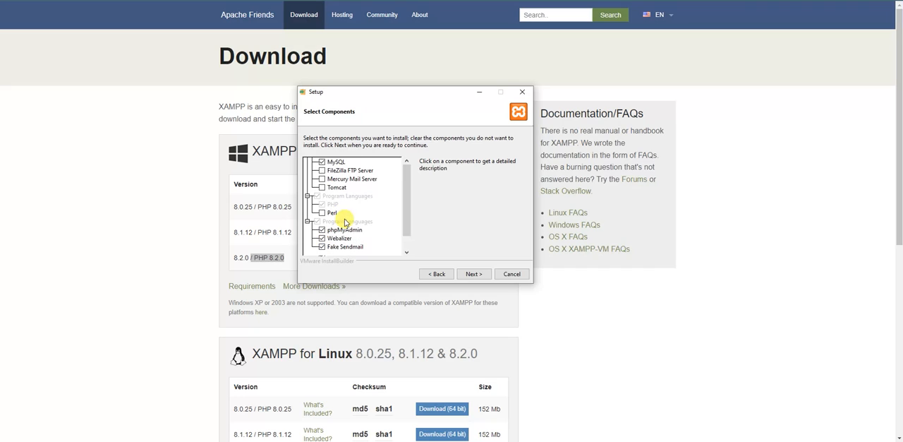
{"action": "scroll", "coordinate": [332, 240], "scroll_direction": "down", "scroll_amount": 1}
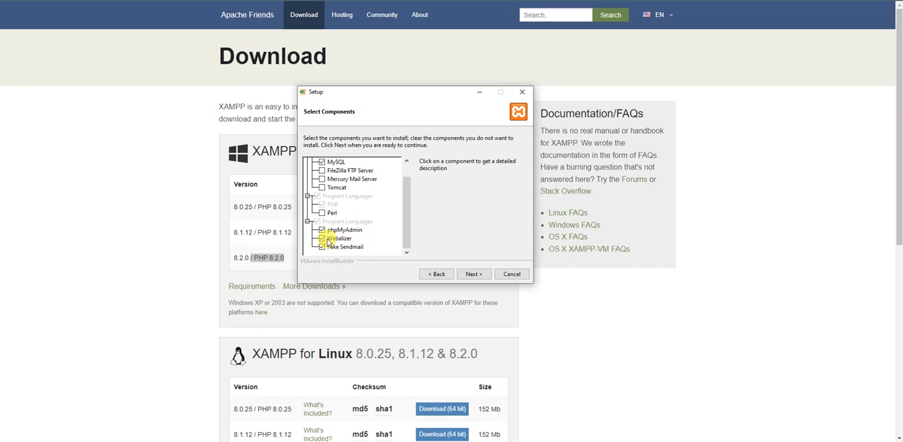
{"action": "left_click", "coordinate": [322, 239]}
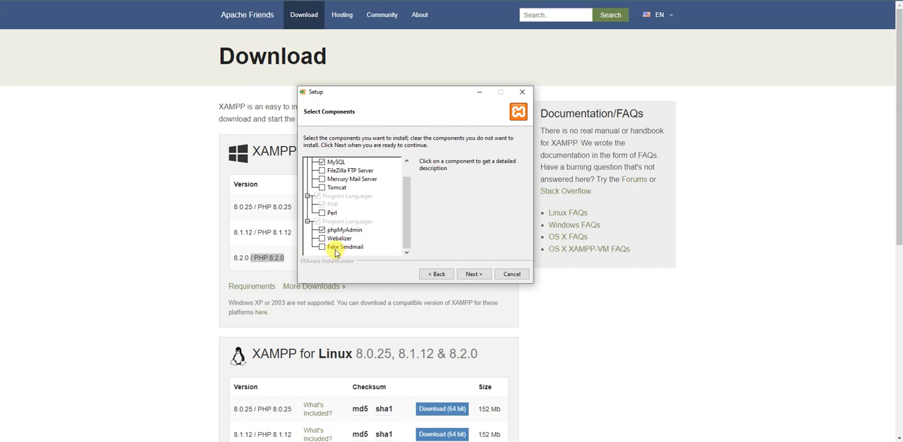
{"action": "left_click", "coordinate": [322, 247]}
{"action": "left_click", "coordinate": [473, 274]}
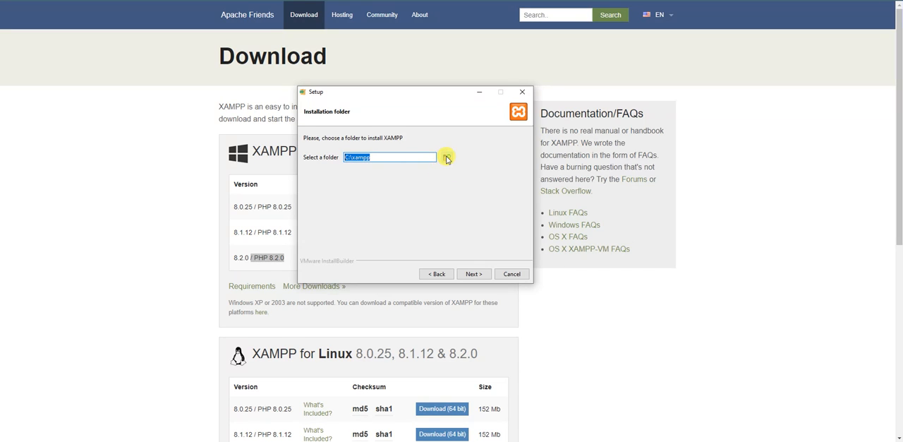
- Try to use C:\xampp as the installation folder, then browse to the existing xampp folder
{"action": "left_click", "coordinate": [474, 275]}
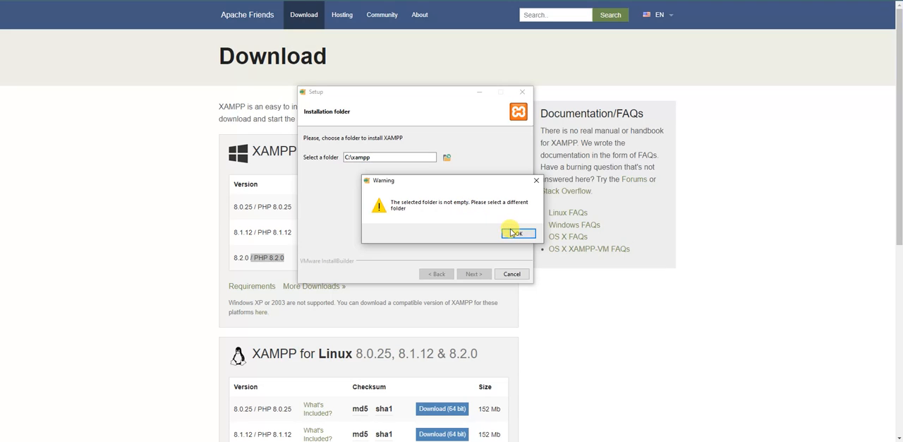
{"action": "left_click", "coordinate": [519, 235]}
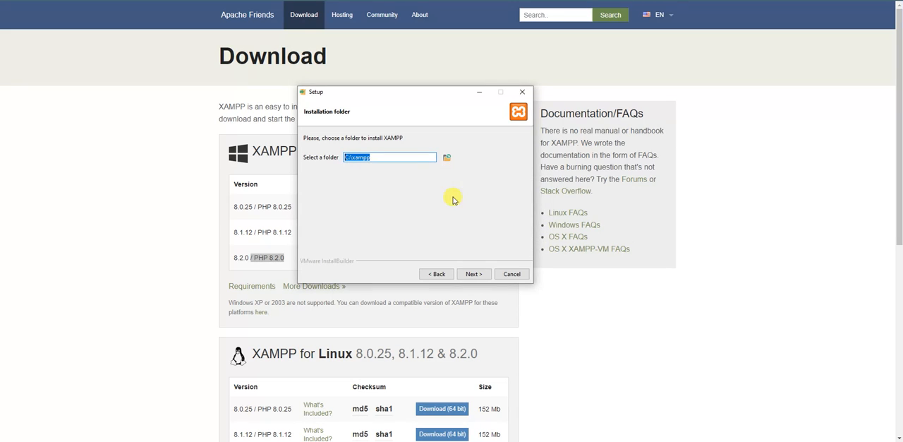
{"action": "left_click", "coordinate": [446, 158]}
{"action": "scroll", "coordinate": [452, 192], "scroll_direction": "down", "scroll_amount": 2}
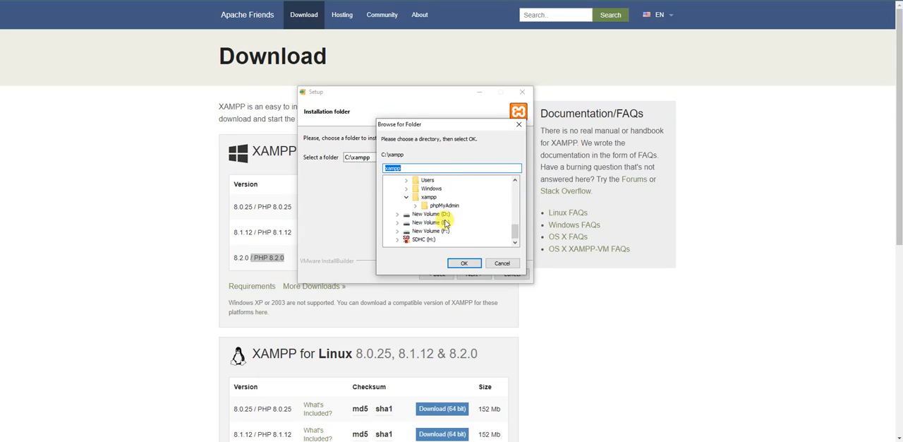
{"action": "left_click", "coordinate": [424, 200]}
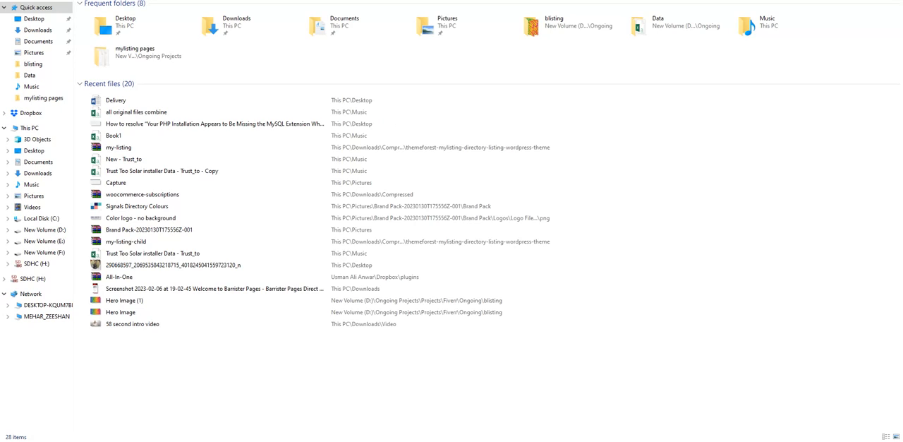
- Try to delete the existing xampp folder from Local Disk (C:), retry once, and dismiss the Folder In Use dialog
{"action": "left_click", "coordinate": [50, 221]}
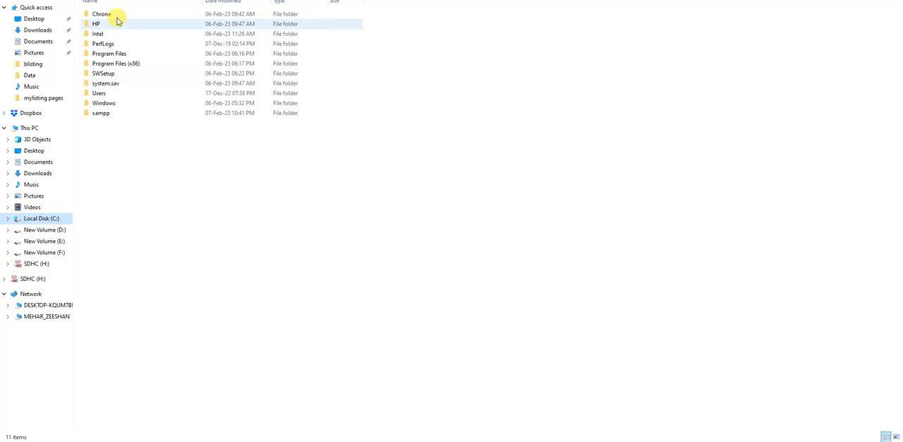
{"action": "right_click", "coordinate": [101, 113]}
{"action": "left_click", "coordinate": [131, 333]}
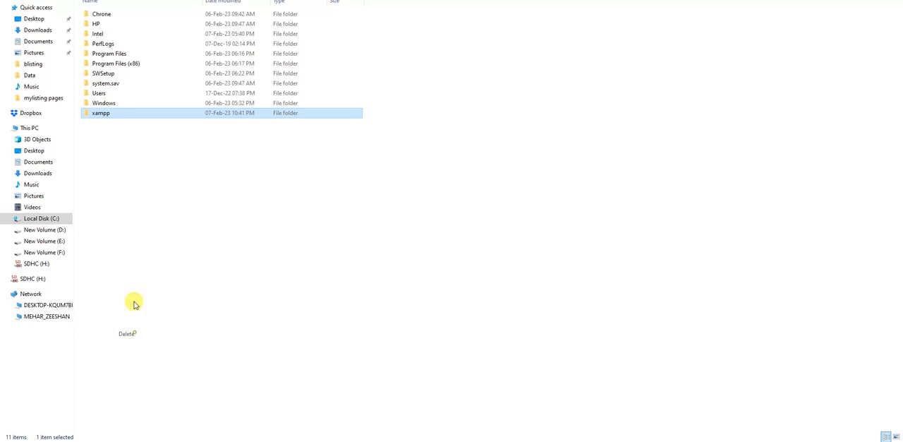
{"action": "left_click", "coordinate": [243, 161]}
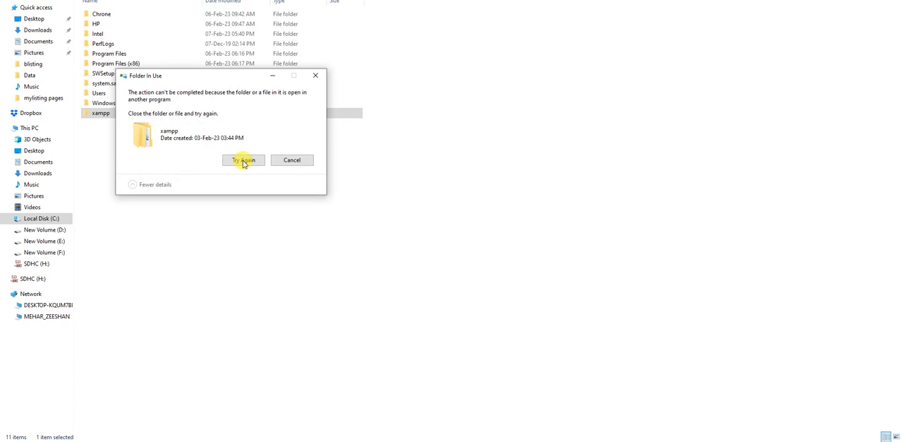
{"action": "left_click", "coordinate": [242, 161]}
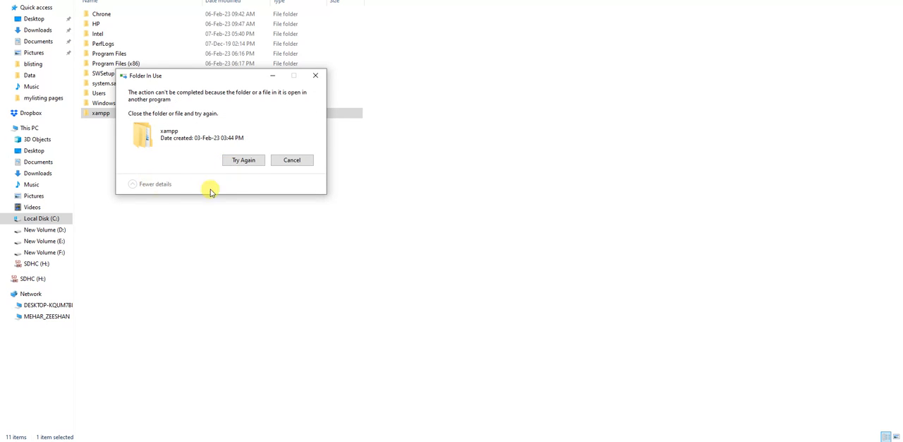
{"action": "left_click", "coordinate": [316, 76]}
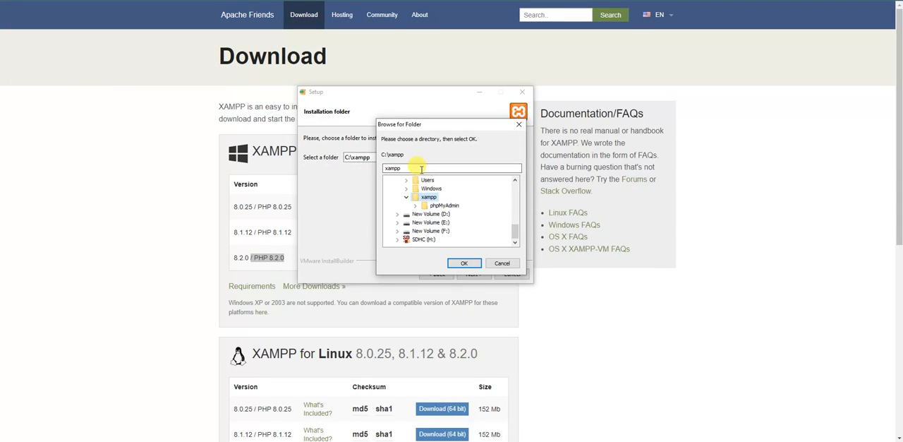
- Set the XAMPP installation folder to C:\xampp1, keep English as the language, and continue the wizard to start the installation
{"action": "left_click", "coordinate": [427, 168]}
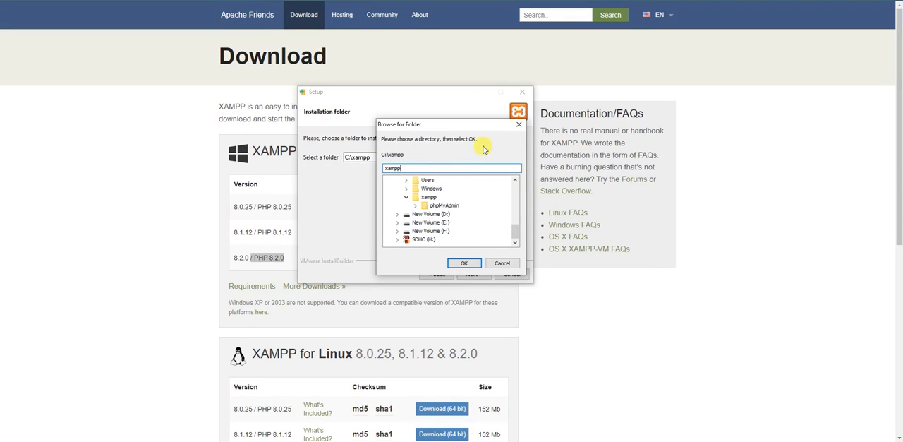
{"action": "key", "text": "Return"}
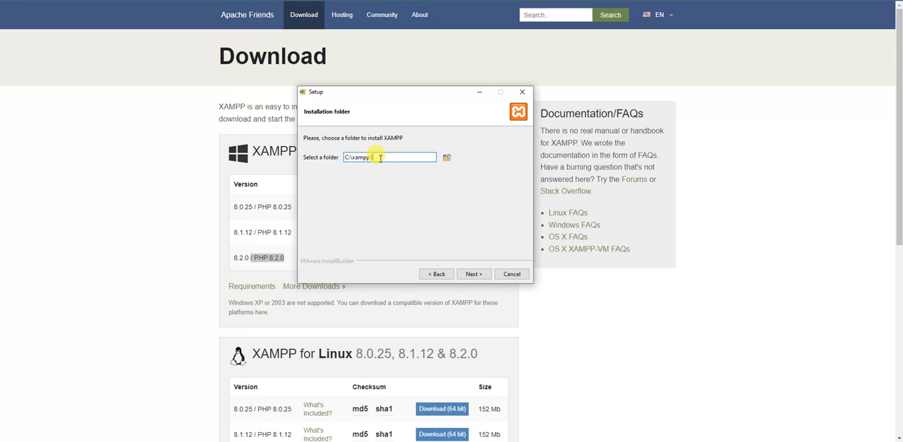
{"action": "left_click", "coordinate": [473, 275]}
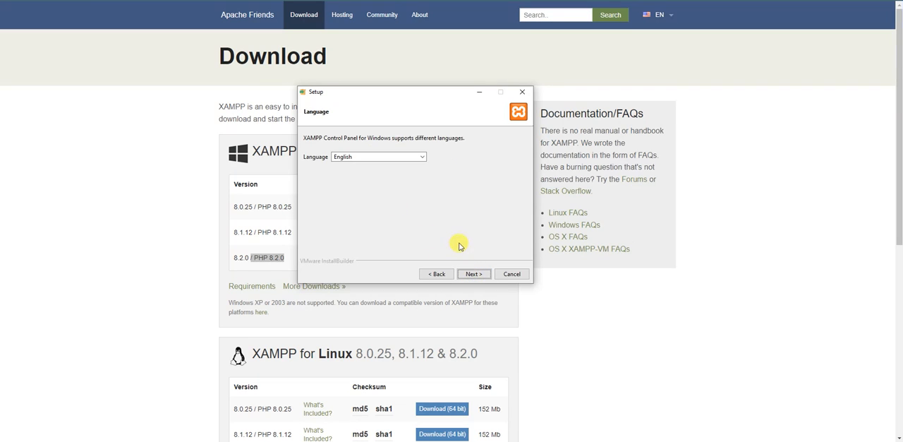
{"action": "left_click", "coordinate": [474, 276]}
{"action": "left_click", "coordinate": [474, 276]}
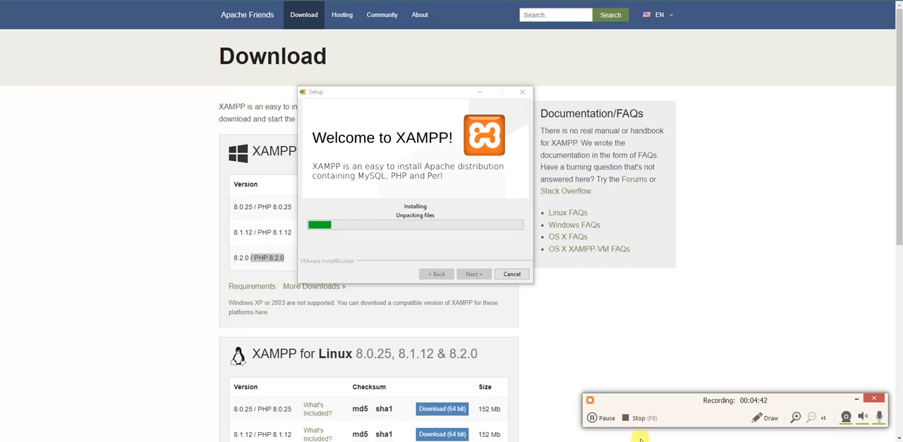
{"action": "left_click_drag", "start_coordinate": [694, 402], "coordinate": [0, 300]}
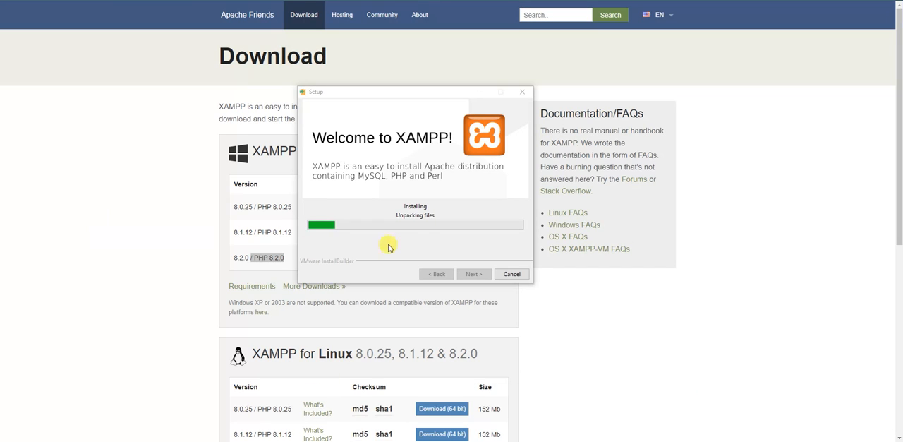
{"action": "left_click", "coordinate": [418, 204]}
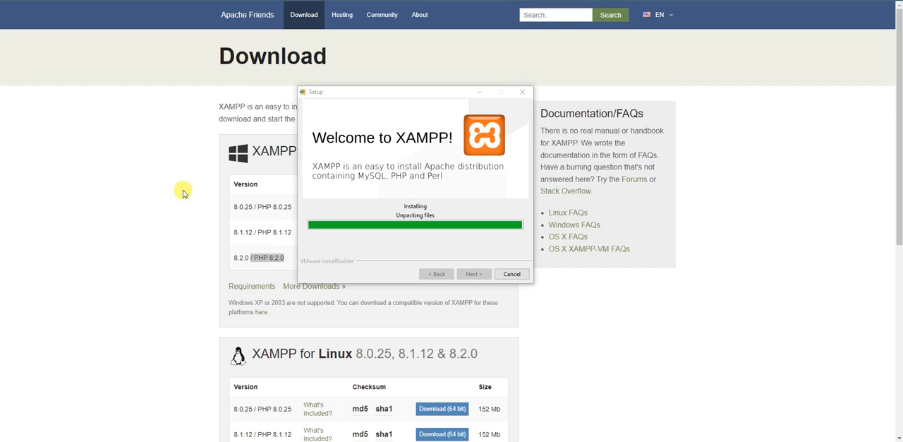
{"action": "left_click", "coordinate": [491, 191]}
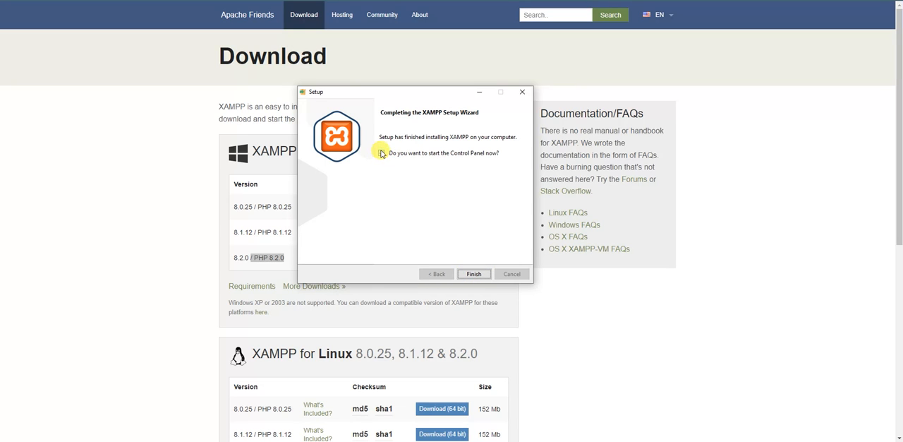
- Finish the XAMPP setup wizard with the Control Panel launching, and start the Apache and MySQL modules
{"action": "left_click", "coordinate": [488, 274]}
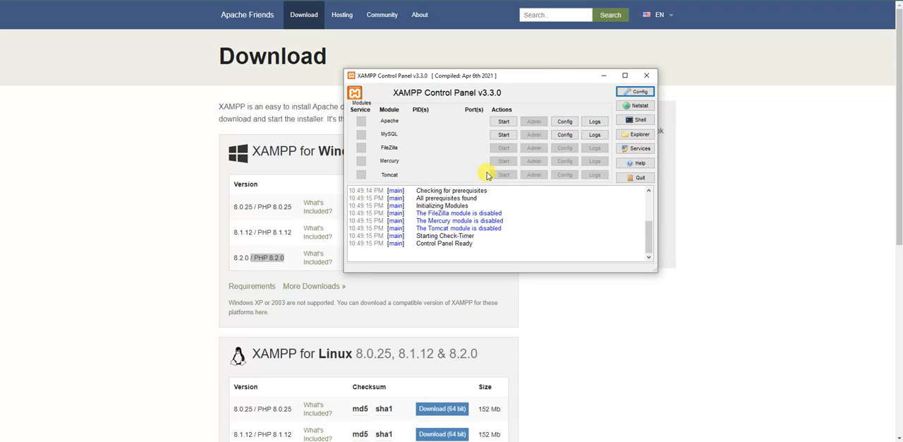
{"action": "left_click", "coordinate": [504, 122]}
{"action": "left_click", "coordinate": [503, 135]}
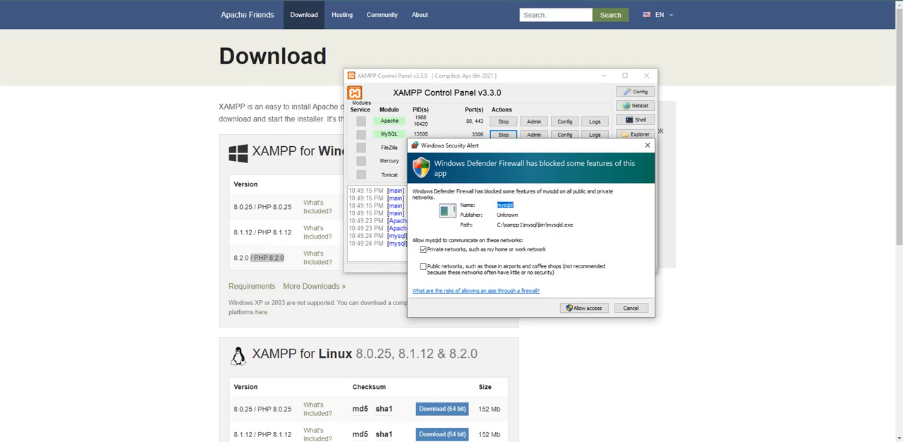
- Allow Apache HTTP Server and mysqld through Windows Defender Firewall on private networks
{"action": "left_click_drag", "start_coordinate": [1, 98], "coordinate": [544, 96]}
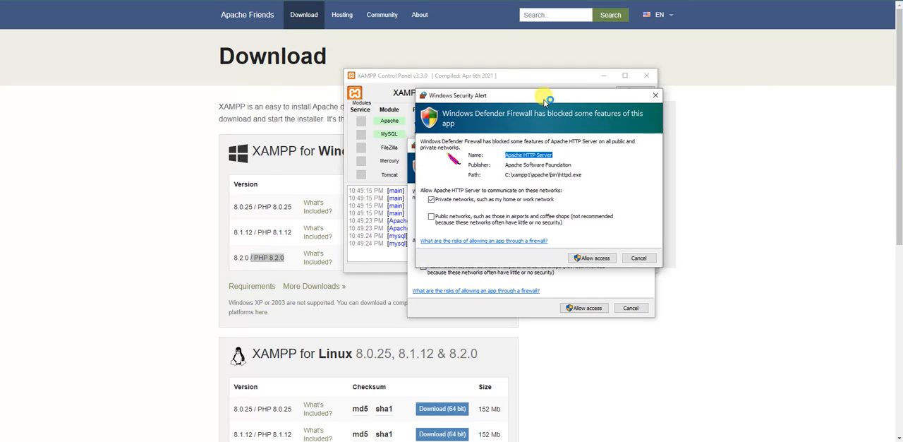
{"action": "left_click", "coordinate": [598, 259]}
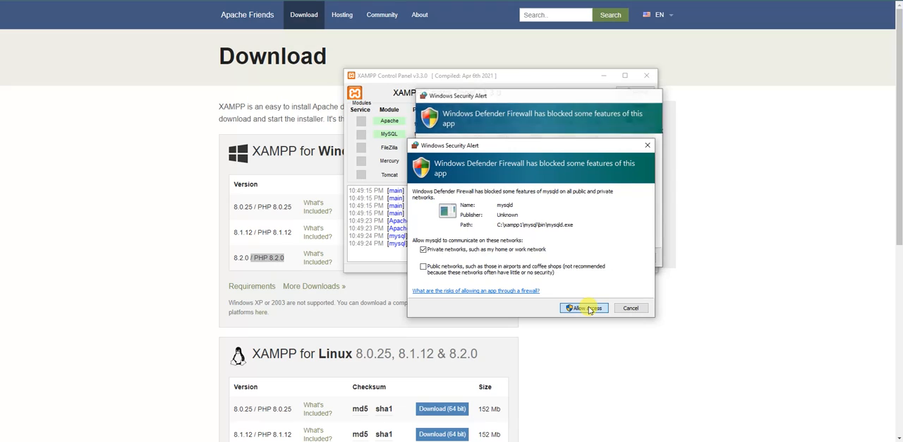
{"action": "left_click", "coordinate": [589, 308]}
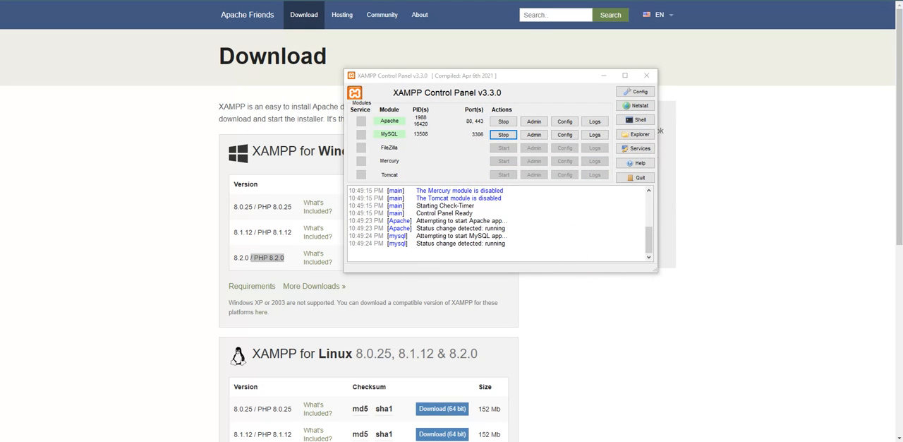
- Open the Apache admin page from the XAMPP Control Panel, and load wordpress.org in the browser
{"action": "left_click", "coordinate": [534, 122]}
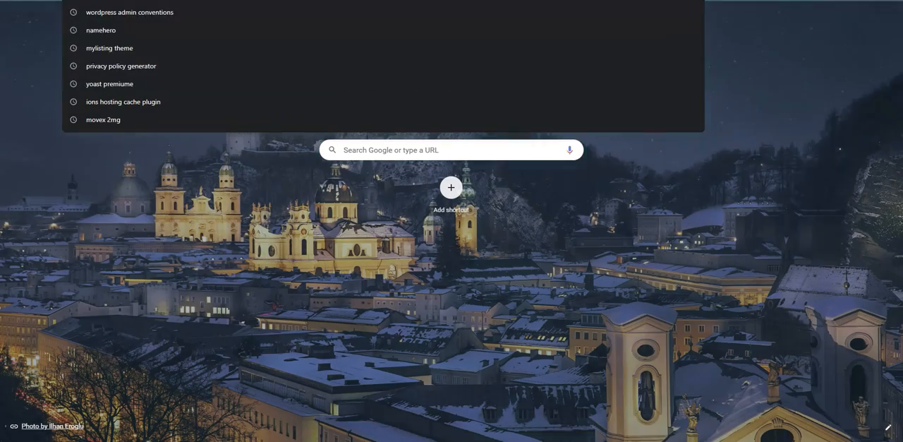
{"action": "type", "text": "wor"}
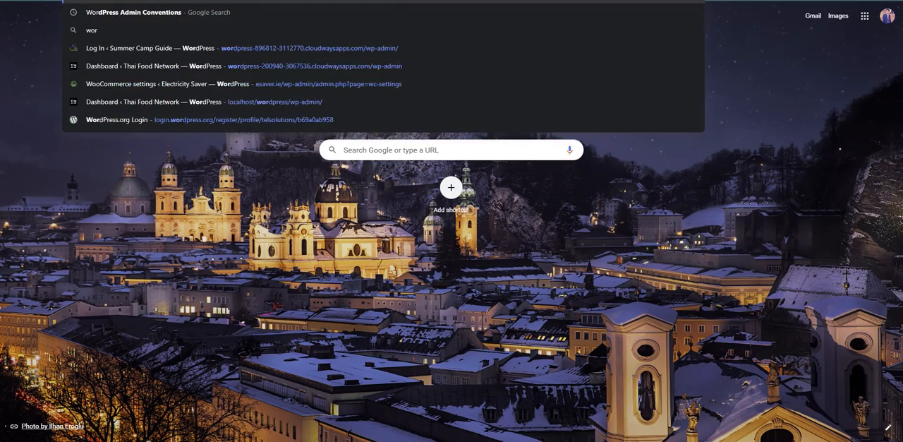
{"action": "type", "text": "dpress"}
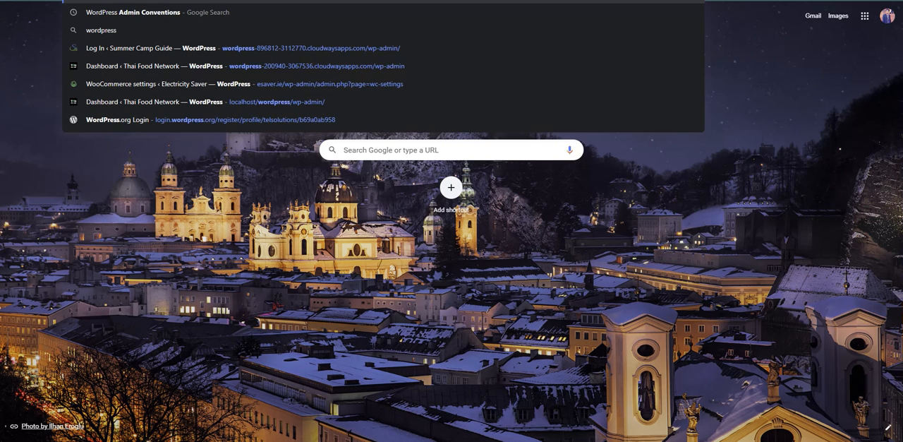
{"action": "type", "text": ".org"}
{"action": "key", "text": "Return"}
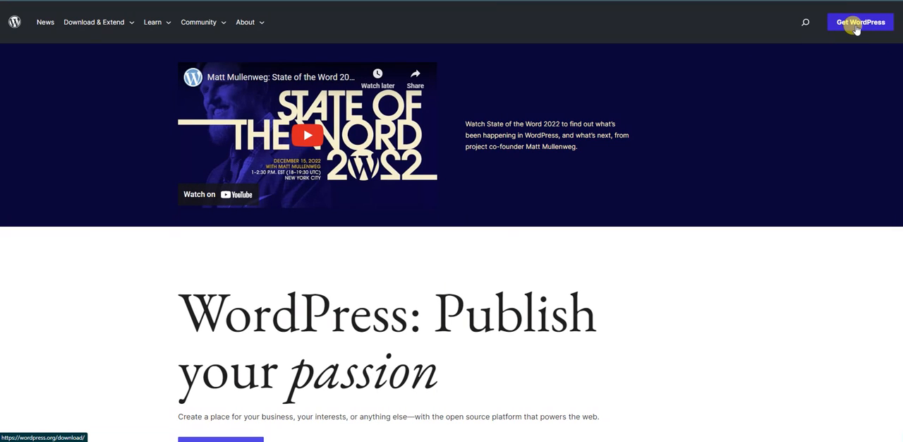
- Download WordPress 6.1.1, choosing to show the completed download or resume it for the duplicate link, and open the download folder
{"action": "left_click", "coordinate": [856, 29]}
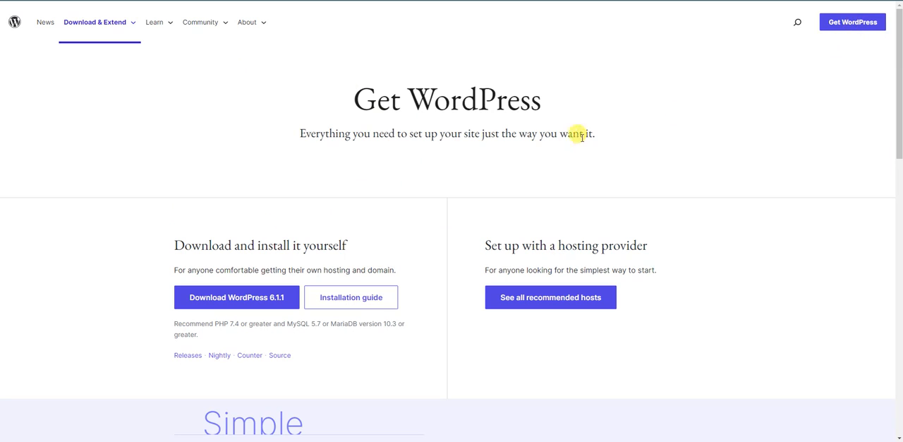
{"action": "left_click", "coordinate": [207, 300]}
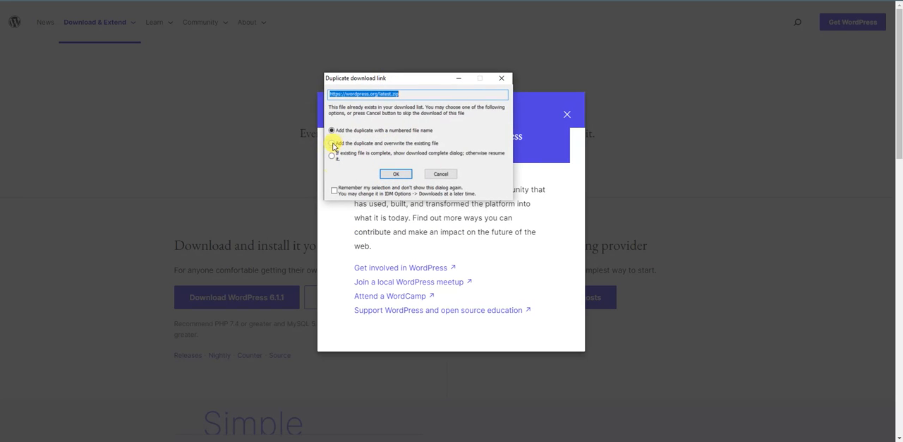
{"action": "left_click", "coordinate": [332, 156]}
{"action": "left_click", "coordinate": [406, 177]}
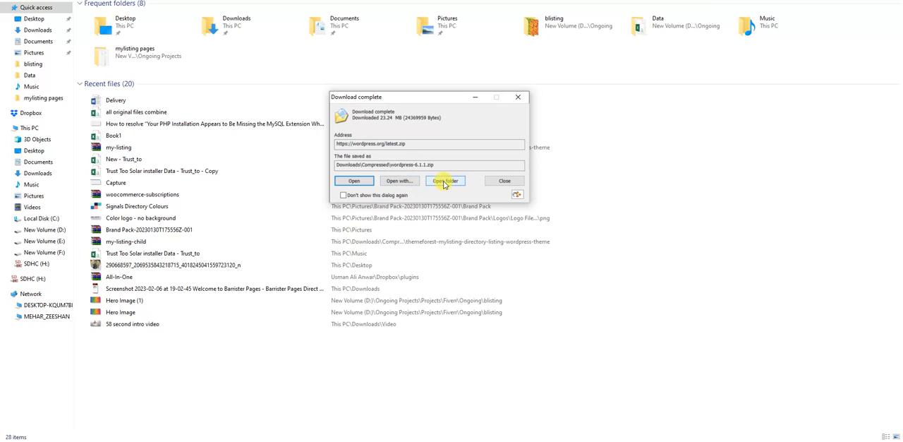
{"action": "left_click", "coordinate": [445, 182]}
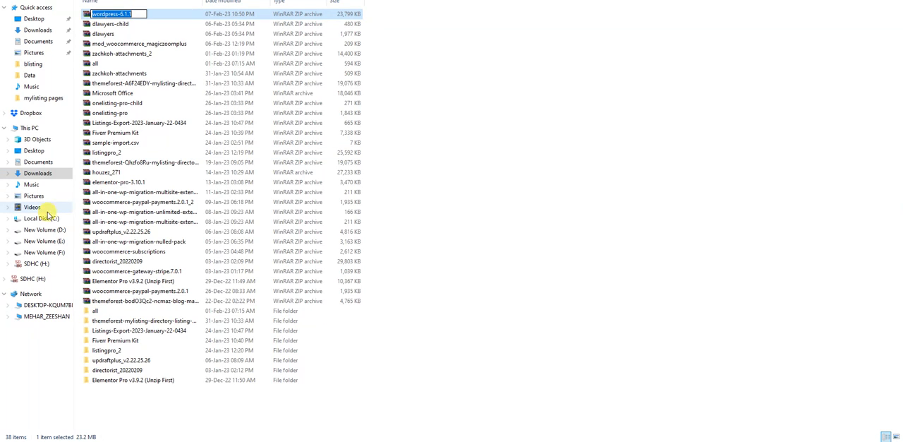
- Look inside the htdocs folder of C:\xampp1 in File Explorer
{"action": "left_click", "coordinate": [41, 218]}
{"action": "double_click", "coordinate": [134, 122]}
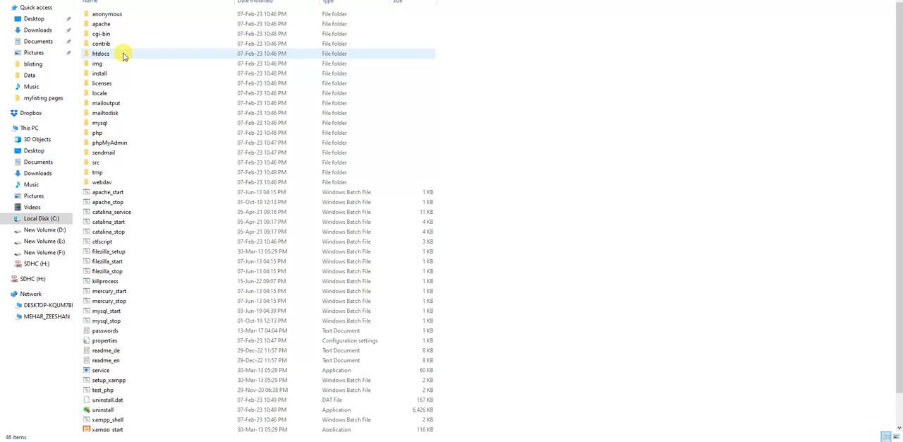
{"action": "double_click", "coordinate": [122, 56]}
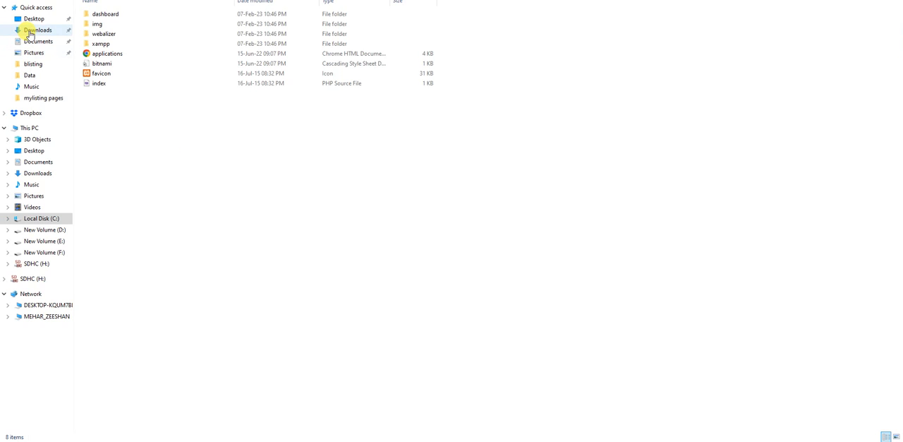
- Copy the wordpress-6.1.1 archive from the Compressed folder in Downloads into C:\xampp1\htdocs
{"action": "left_click", "coordinate": [39, 29]}
{"action": "double_click", "coordinate": [160, 33]}
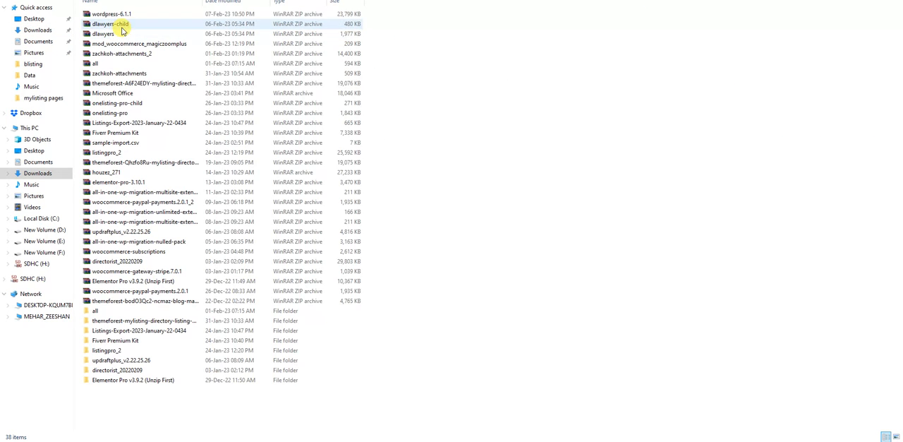
{"action": "left_click", "coordinate": [130, 14]}
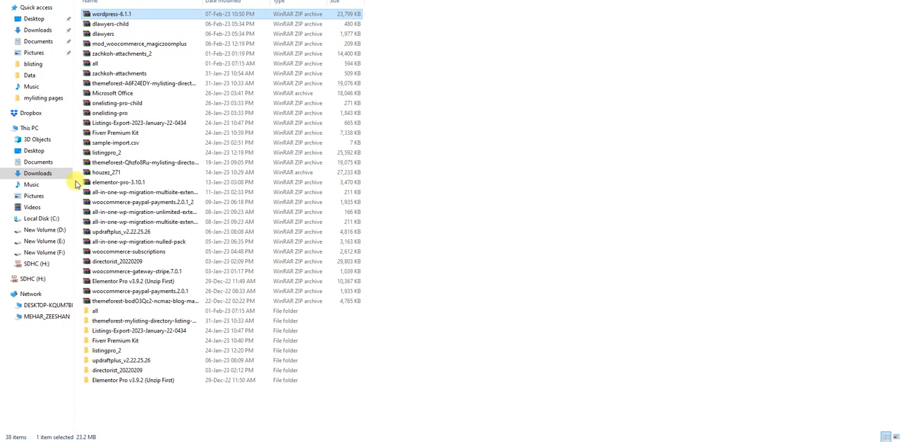
{"action": "left_click", "coordinate": [50, 219]}
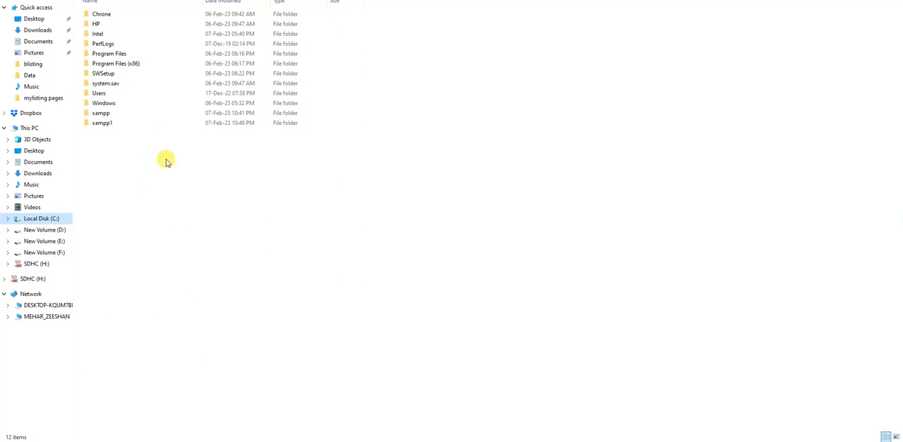
{"action": "double_click", "coordinate": [151, 124]}
{"action": "left_click", "coordinate": [123, 55]}
{"action": "double_click", "coordinate": [123, 56]}
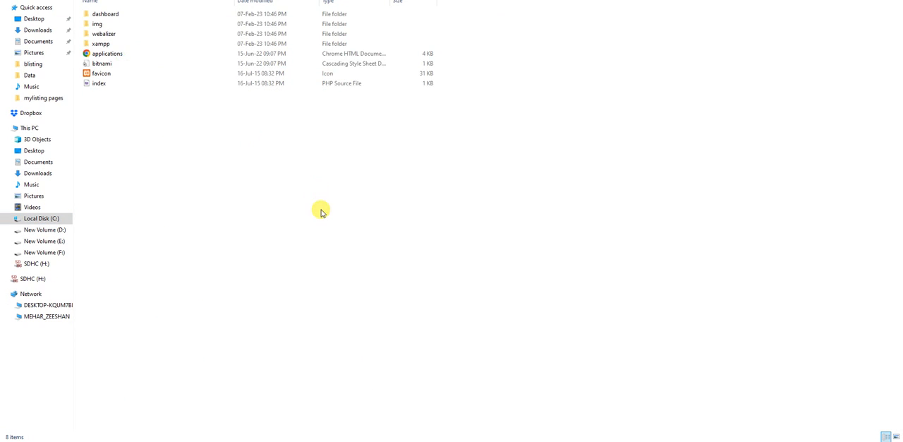
{"action": "key", "text": "ctrl+v"}
{"action": "left_click", "coordinate": [220, 155]}
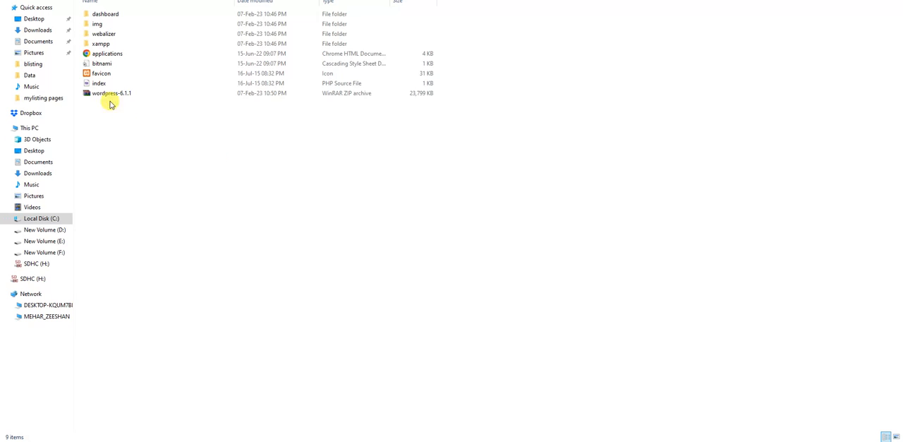
- Extract the wordpress-6.1.1 archive in htdocs into its own wordpress-6.1.1 folder
{"action": "left_click", "coordinate": [101, 95]}
{"action": "right_click", "coordinate": [101, 95]}
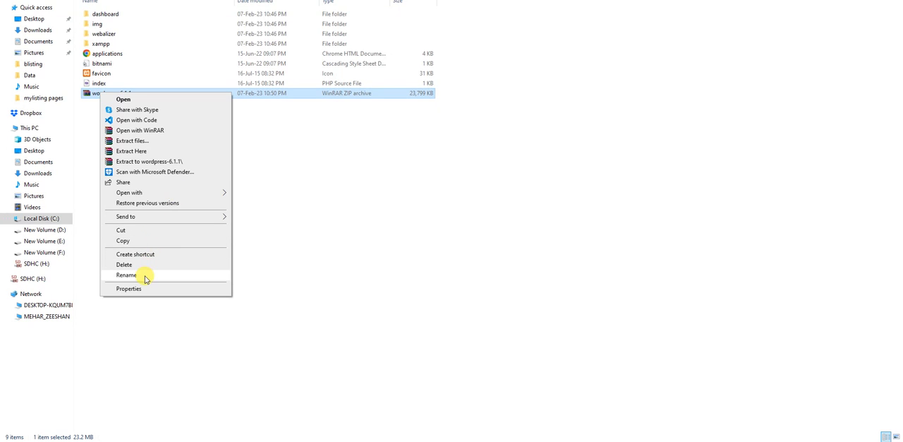
{"action": "left_click", "coordinate": [142, 162]}
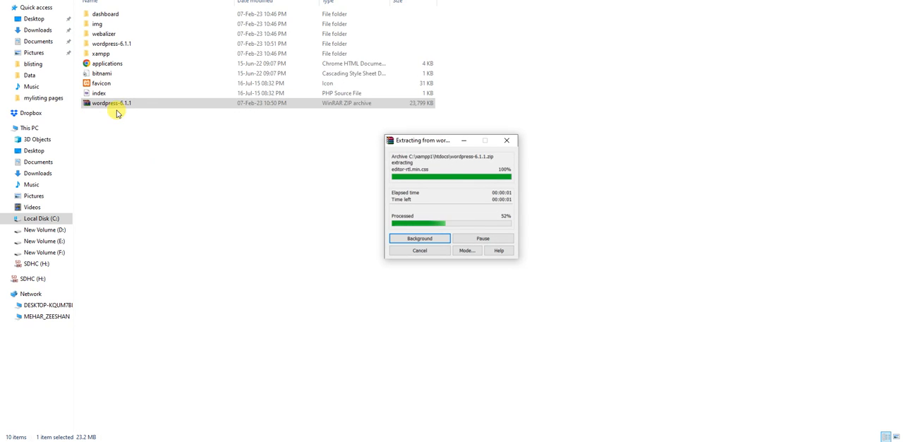
- Rename the extracted wordpress-6.1.1 folder in htdocs to wordpress
{"action": "right_click", "coordinate": [124, 44]}
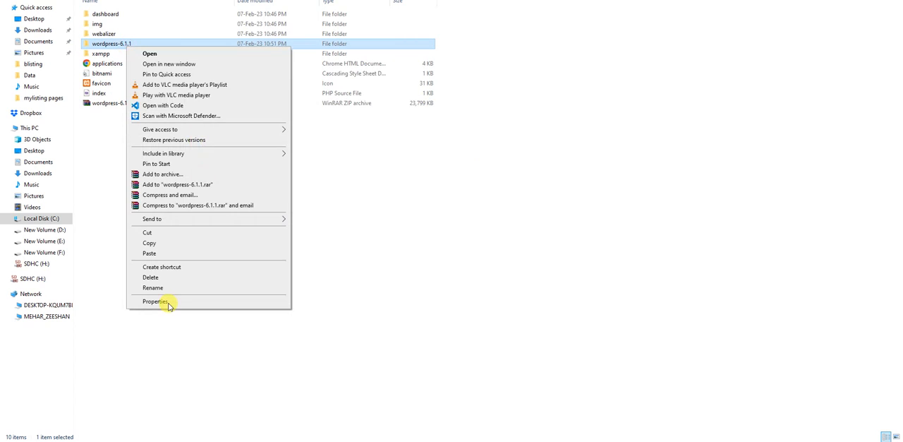
{"action": "left_click", "coordinate": [155, 291]}
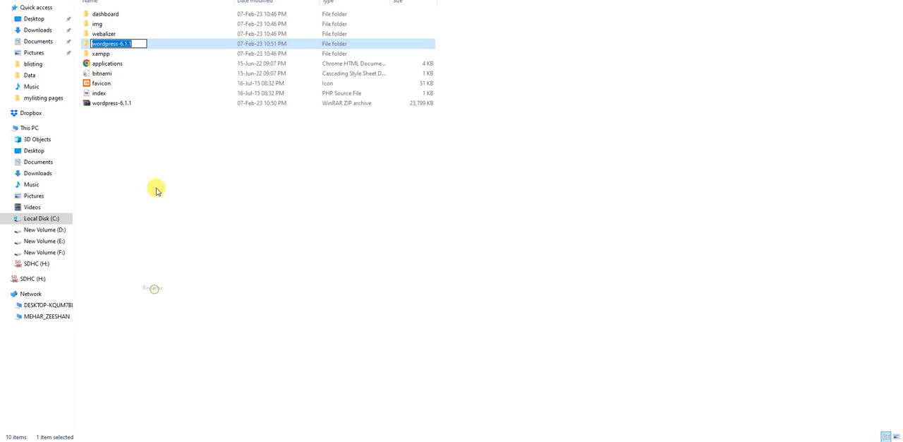
{"action": "left_click", "coordinate": [144, 44]}
{"action": "key", "text": "BackSpace"}
{"action": "key", "text": "BackSpace"}
{"action": "key", "text": "BackSpace"}
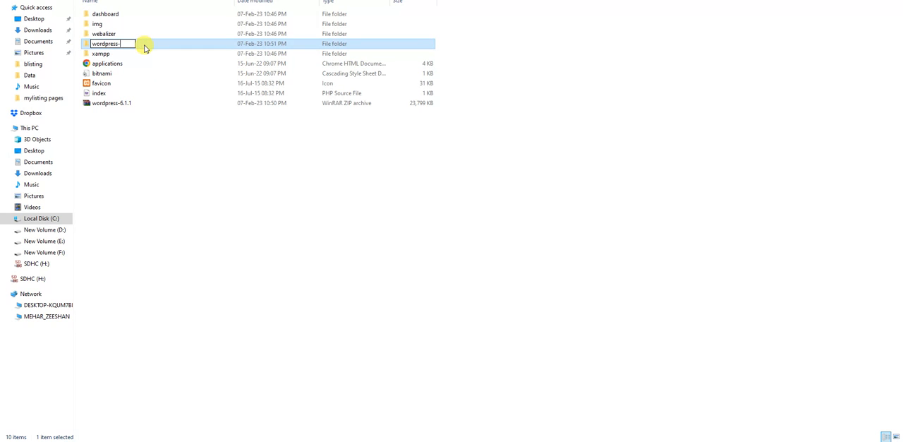
{"action": "key", "text": "Return"}
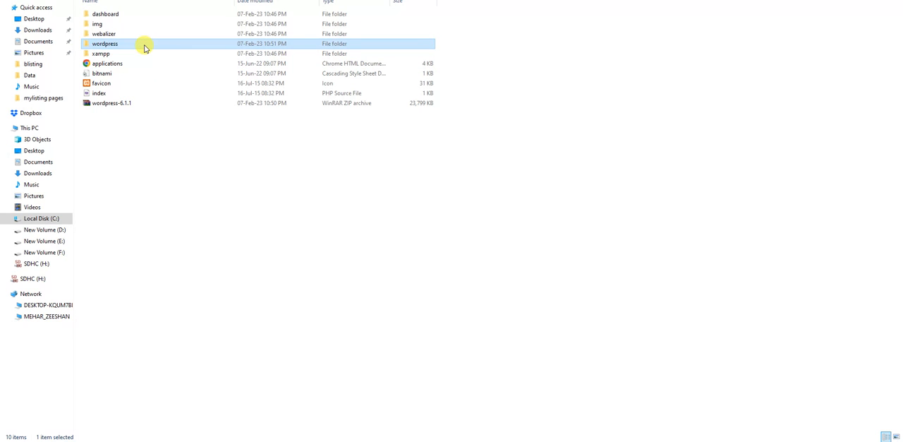
- Switch to the browser, go to localhost/wordpress/ and open the wordpress subfolder in the directory index
{"action": "left_click_drag", "start_coordinate": [152, 0], "coordinate": [539, 231]}
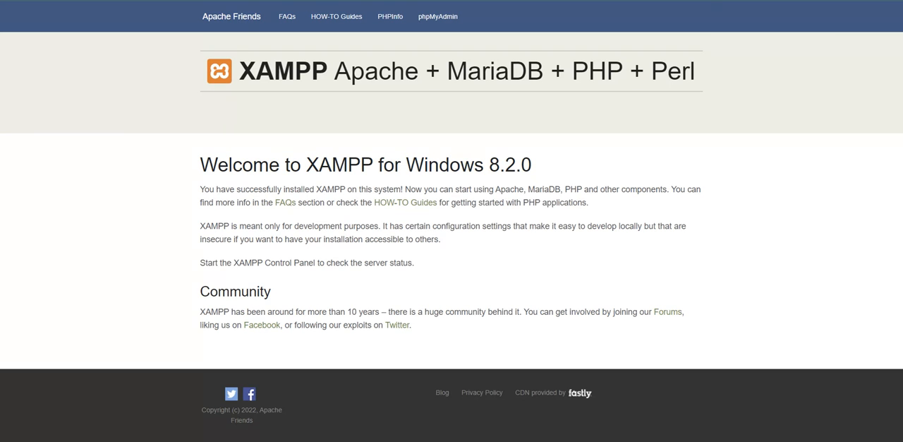
{"action": "type", "text": "localhost/wordpress/"}
{"action": "key", "text": "Return"}
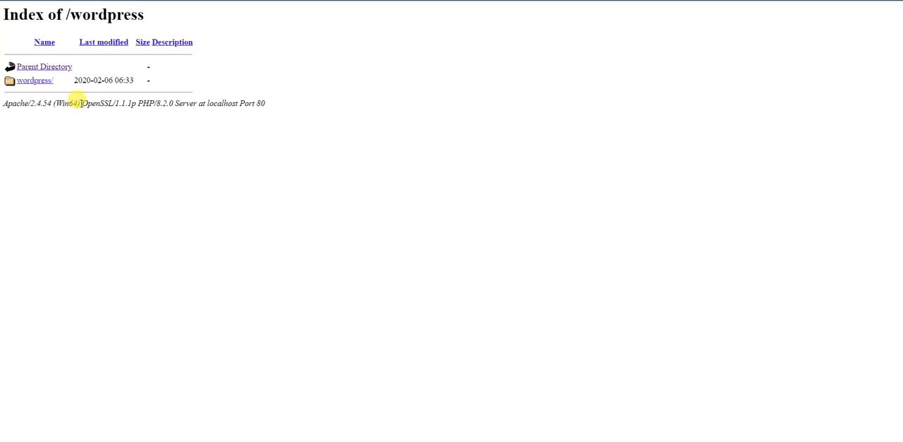
{"action": "left_click", "coordinate": [26, 82]}
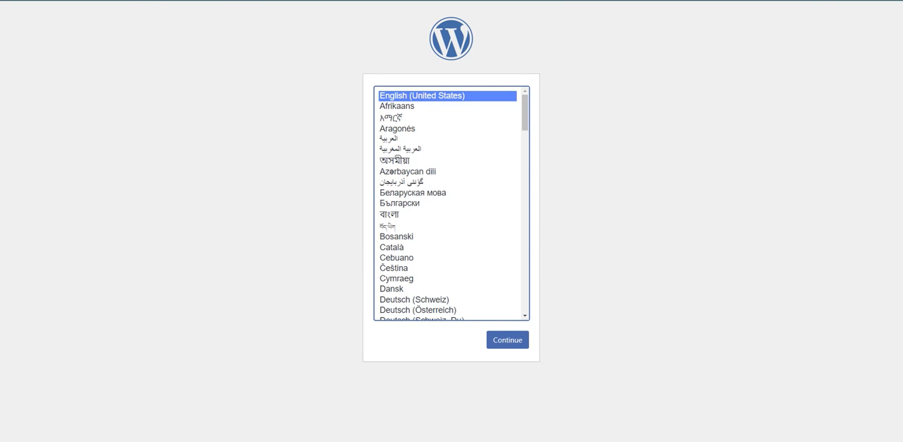
- In File Explorer, move all files from the nested wordpress folder up into htdocs\wordpress and delete the emptied nested folder
{"action": "key", "text": "alt+Tab"}
{"action": "left_click", "coordinate": [776, 238]}
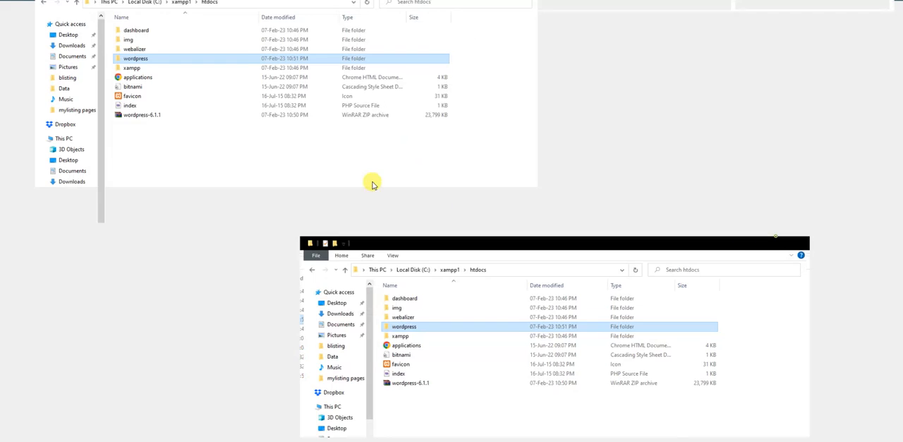
{"action": "double_click", "coordinate": [144, 45]}
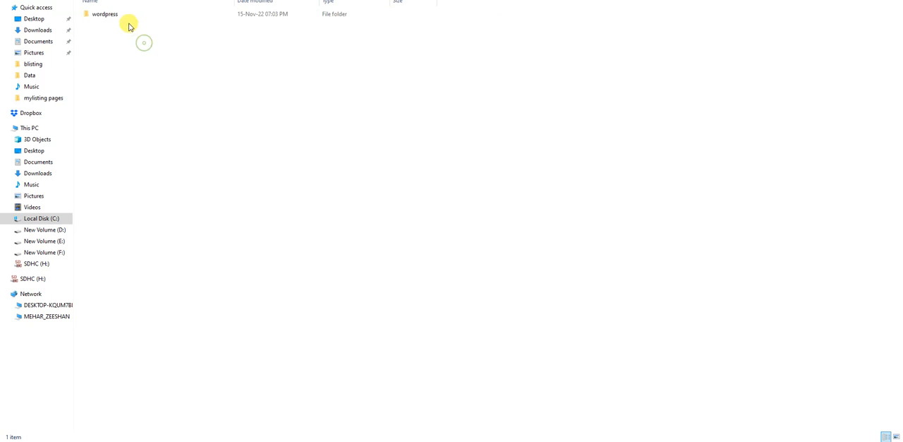
{"action": "double_click", "coordinate": [144, 16]}
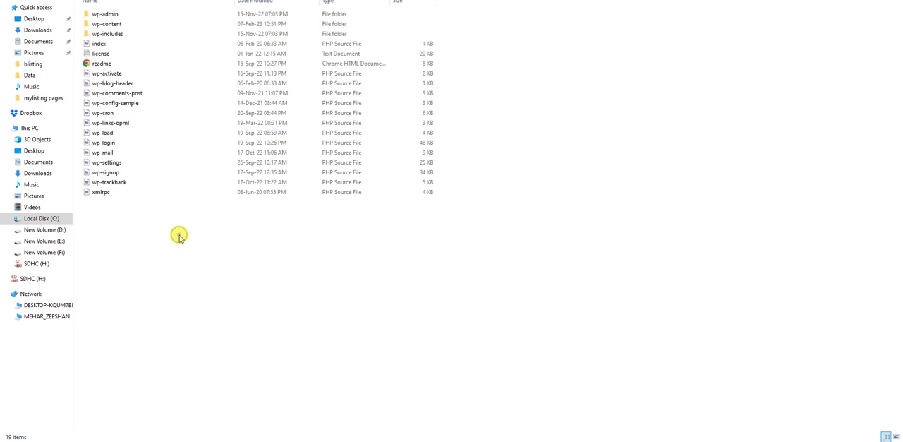
{"action": "key", "text": "ctrl+a"}
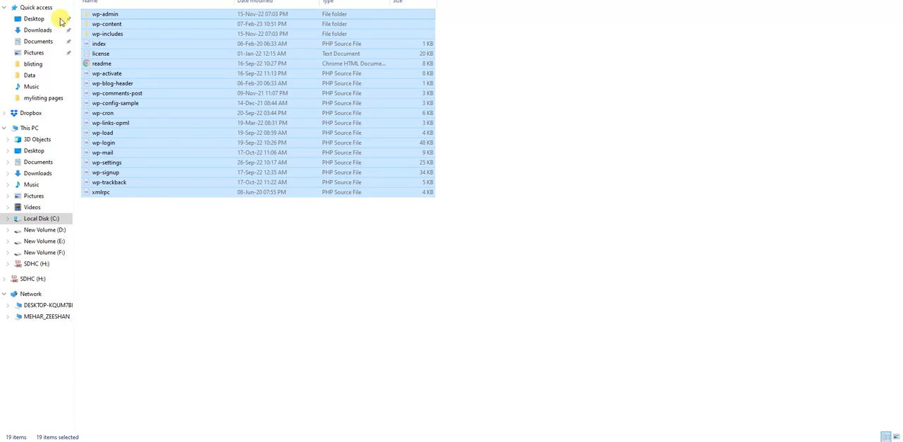
{"action": "key", "text": "alt+Left"}
{"action": "left_click", "coordinate": [180, 153]}
{"action": "key", "text": "ctrl+v"}
{"action": "right_click", "coordinate": [101, 13]}
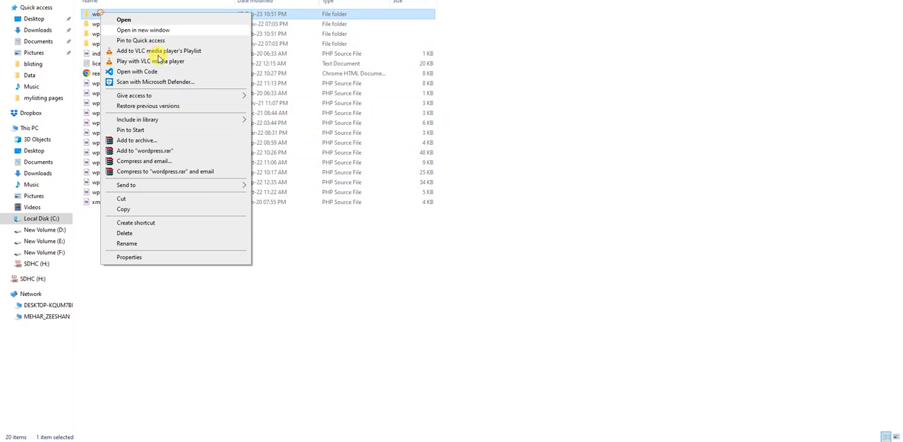
{"action": "left_click", "coordinate": [150, 233]}
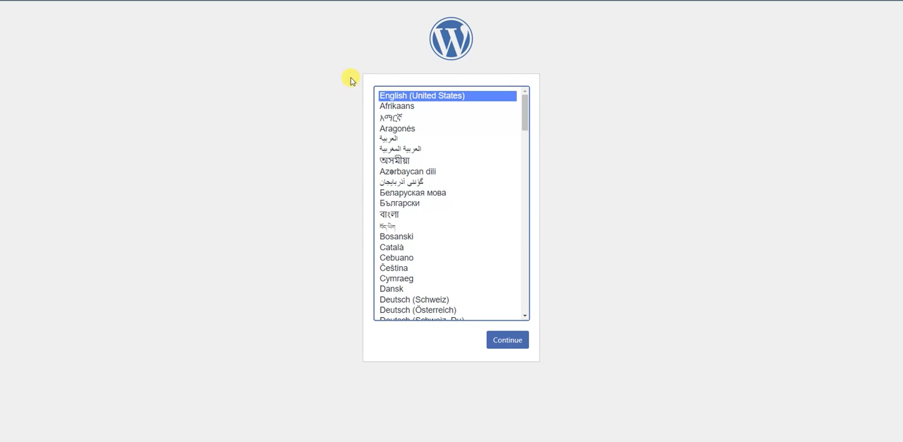
- Open phpMyAdmin for MySQL from the XAMPP Control Panel and create a database named db with collation utf8mb4_general_ci
{"action": "left_click", "coordinate": [423, 440]}
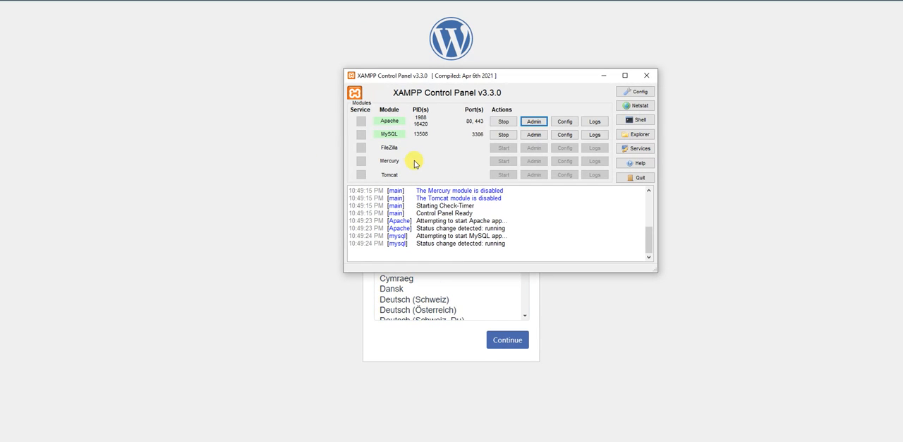
{"action": "left_click", "coordinate": [541, 135]}
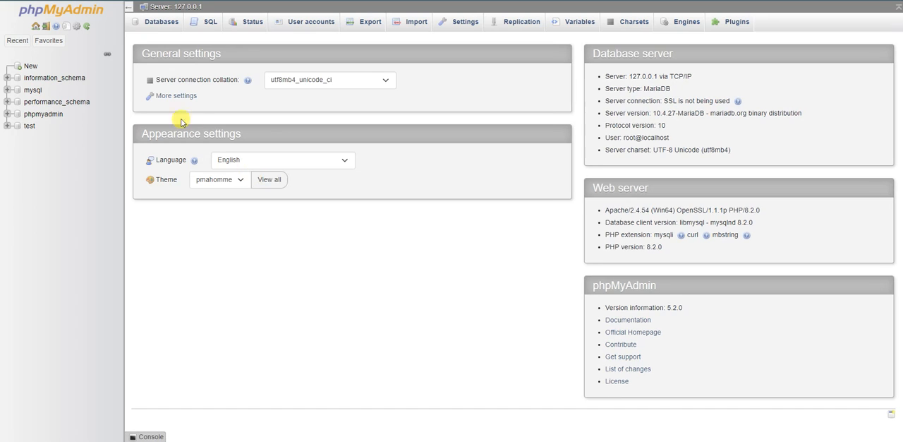
{"action": "left_click", "coordinate": [155, 23]}
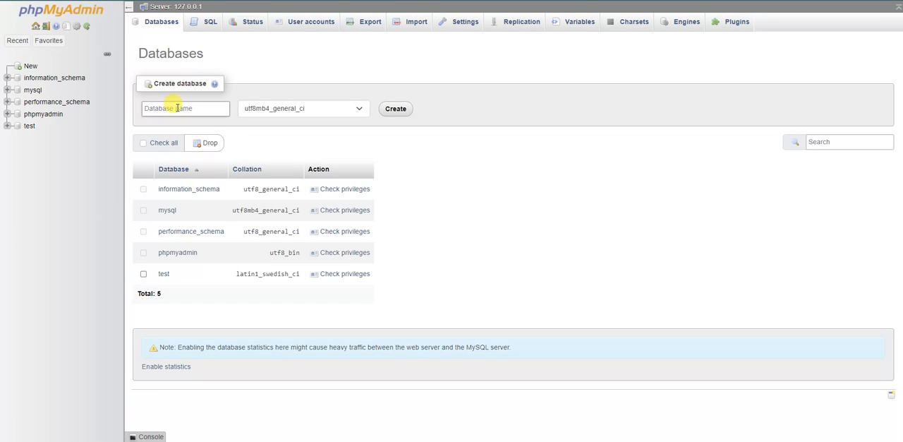
{"action": "left_click", "coordinate": [175, 107]}
{"action": "type", "text": "db"}
{"action": "left_click", "coordinate": [404, 113]}
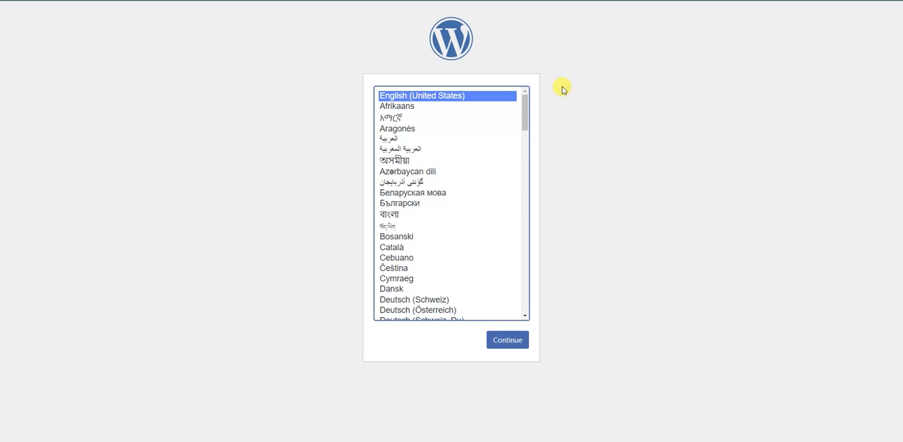
- Continue the WordPress setup in English (United States) and proceed to the database connection form
{"action": "left_click", "coordinate": [497, 341]}
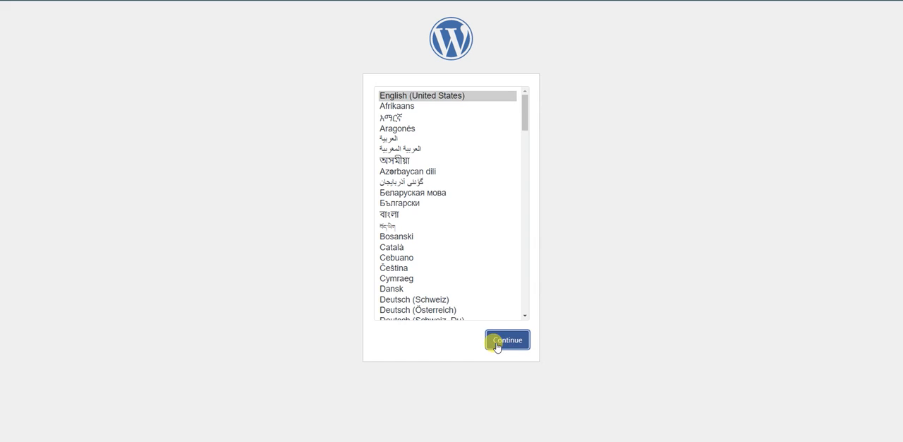
{"action": "left_click_drag", "start_coordinate": [301, 114], "coordinate": [327, 151]}
{"action": "left_click", "coordinate": [290, 276]}
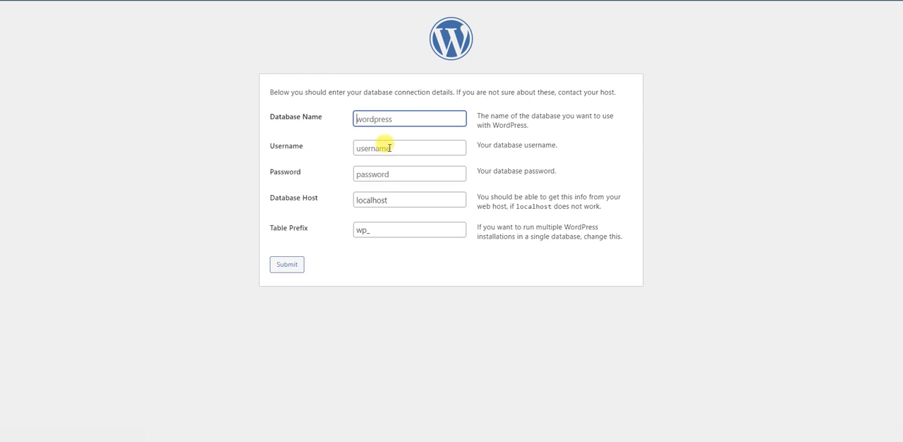
- Try to submit the database connection with database name db, username rooy and a blank password, and return to the form
{"action": "left_click", "coordinate": [381, 116]}
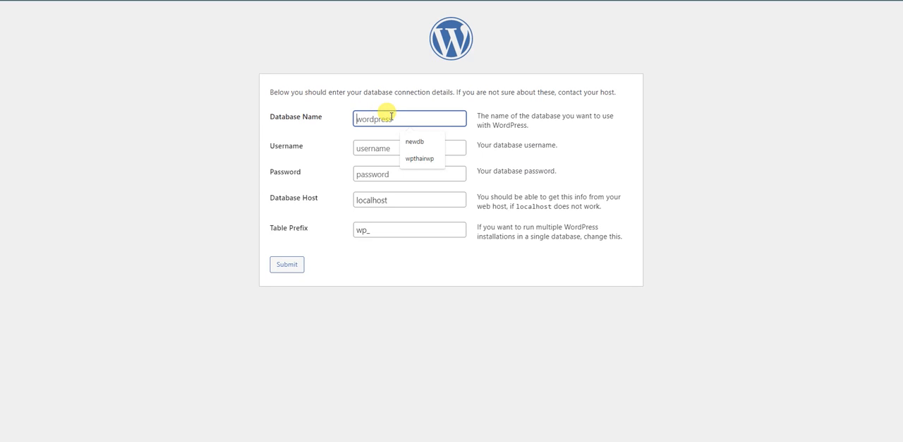
{"action": "type", "text": "db"}
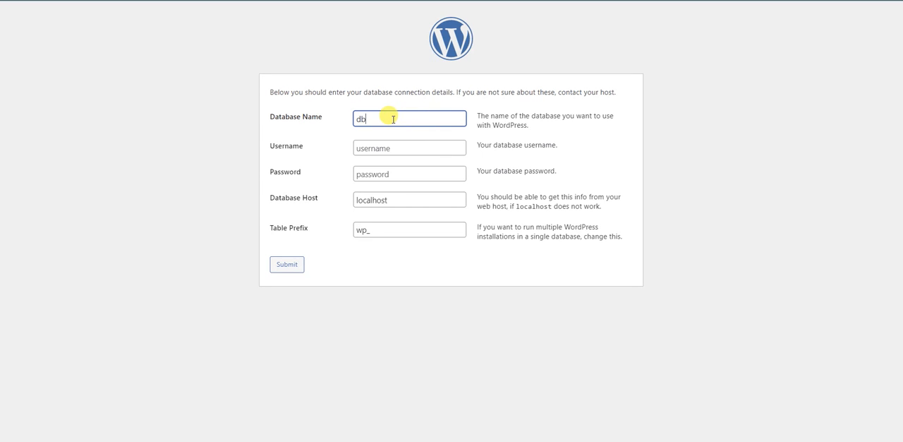
{"action": "left_click", "coordinate": [391, 145]}
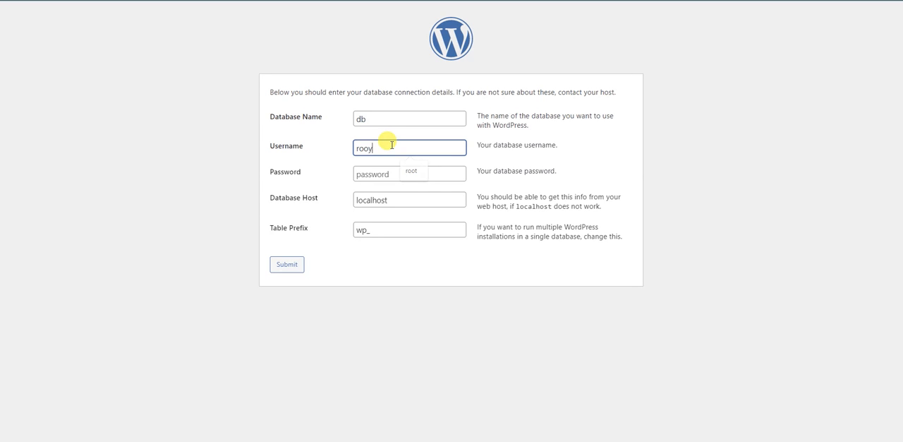
{"action": "left_click", "coordinate": [406, 175]}
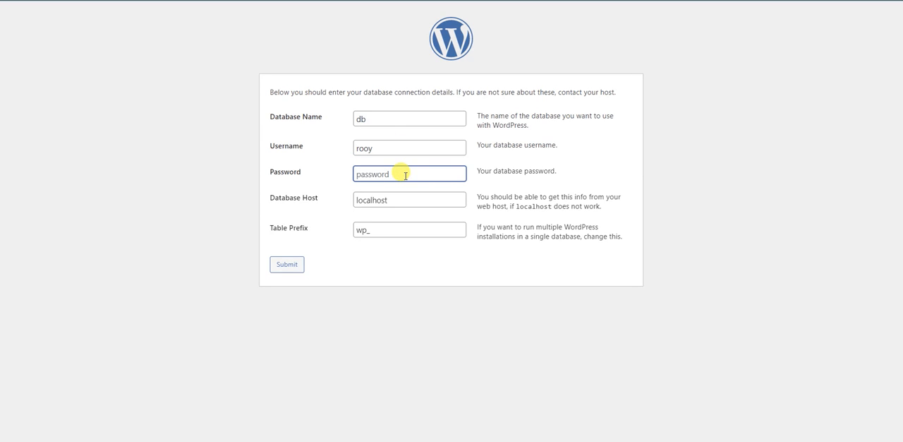
{"action": "left_click", "coordinate": [283, 265]}
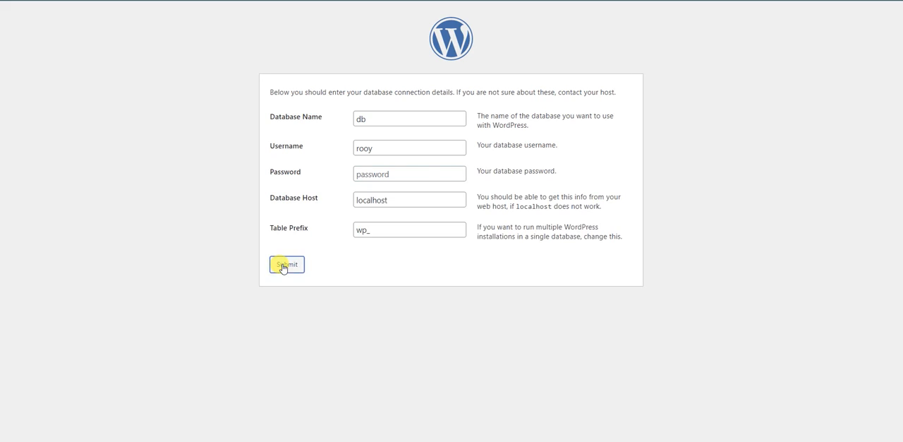
{"action": "left_click", "coordinate": [295, 232]}
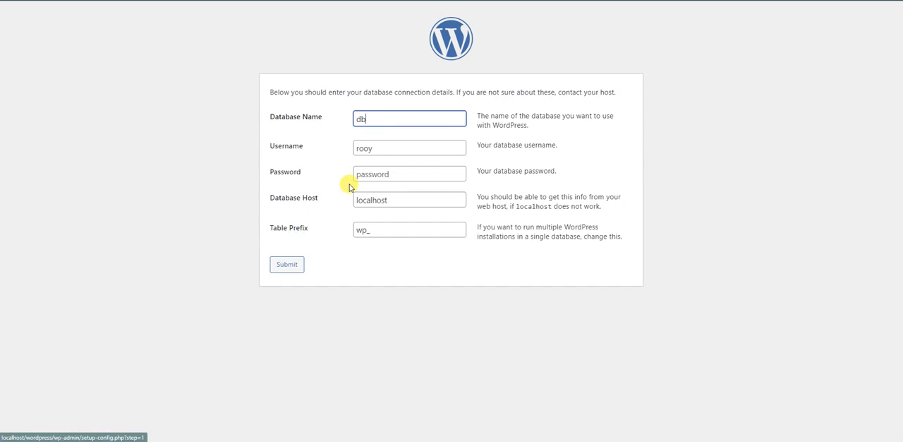
- Correct the database username to root, submit the connection details and run the installation
{"action": "left_click", "coordinate": [385, 149]}
{"action": "key", "text": "BackSpace"}
{"action": "type", "text": "t"}
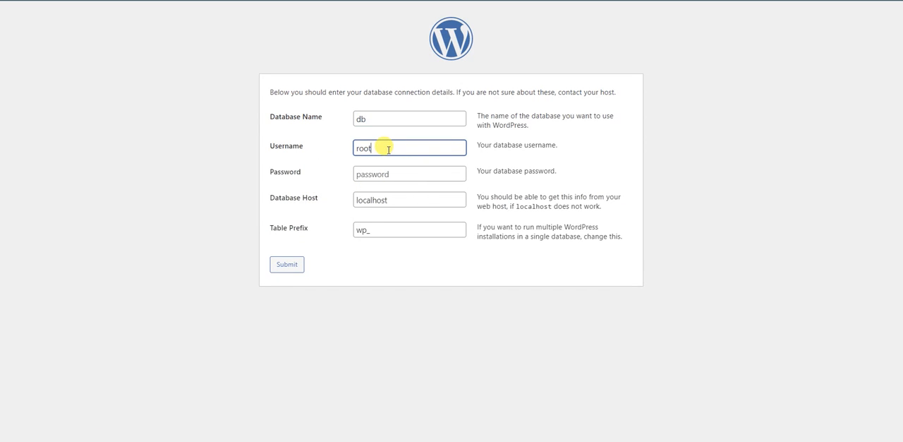
{"action": "left_click", "coordinate": [294, 262]}
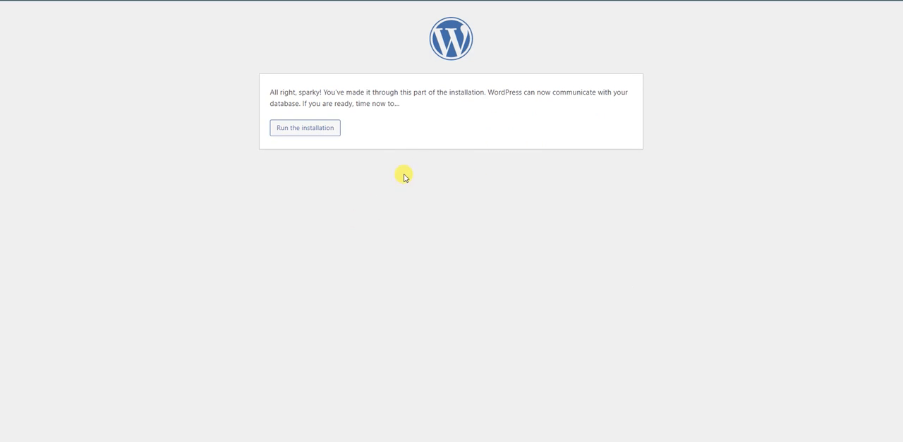
{"action": "left_click", "coordinate": [309, 134]}
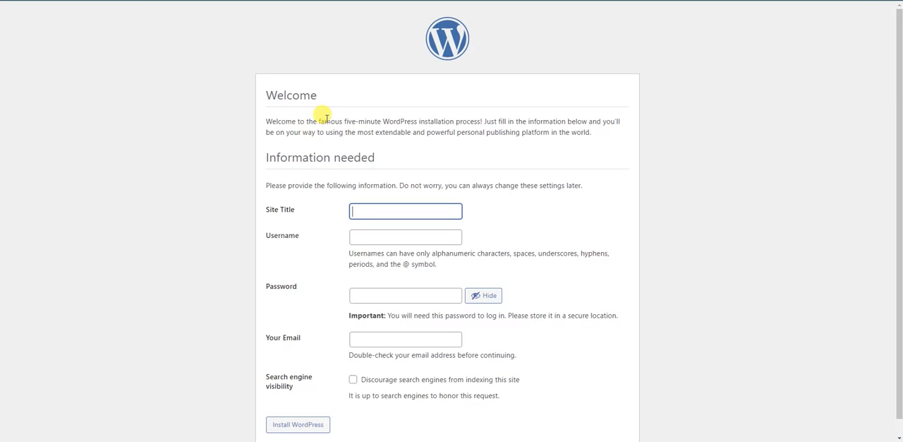
- Install WordPress with site title Blog, username superadmin, the generated password and the administrator's email address
{"action": "left_click", "coordinate": [375, 210]}
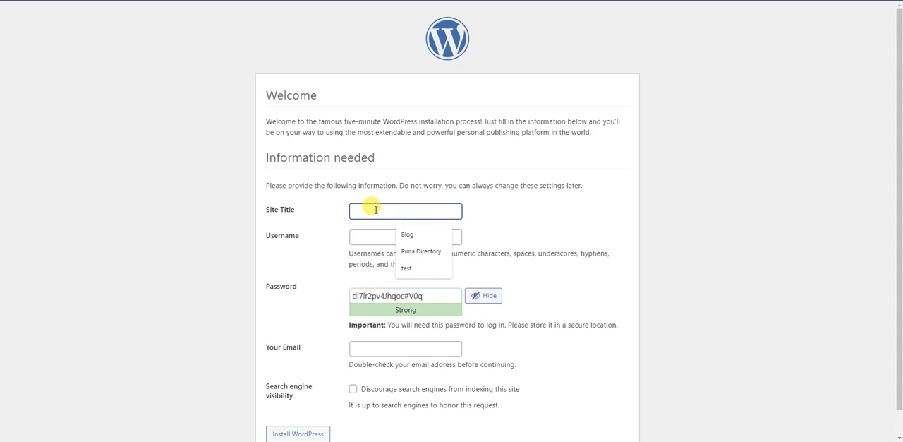
{"action": "type", "text": "Blog"}
{"action": "left_click", "coordinate": [376, 237]}
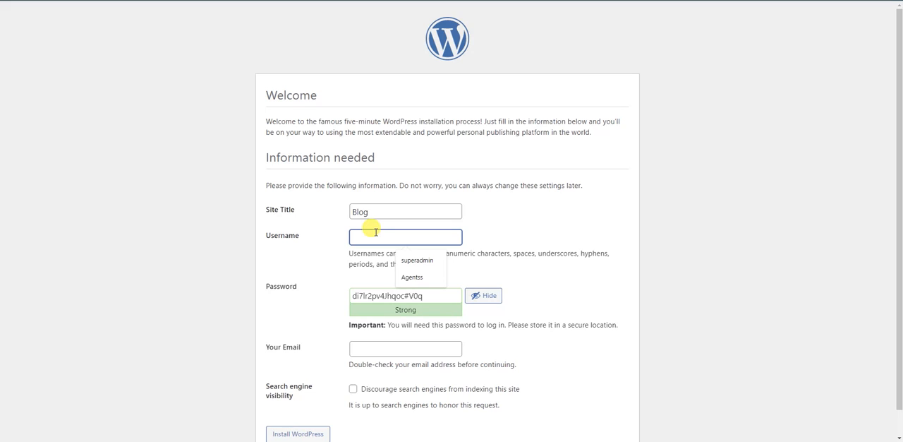
{"action": "type", "text": "usman"}
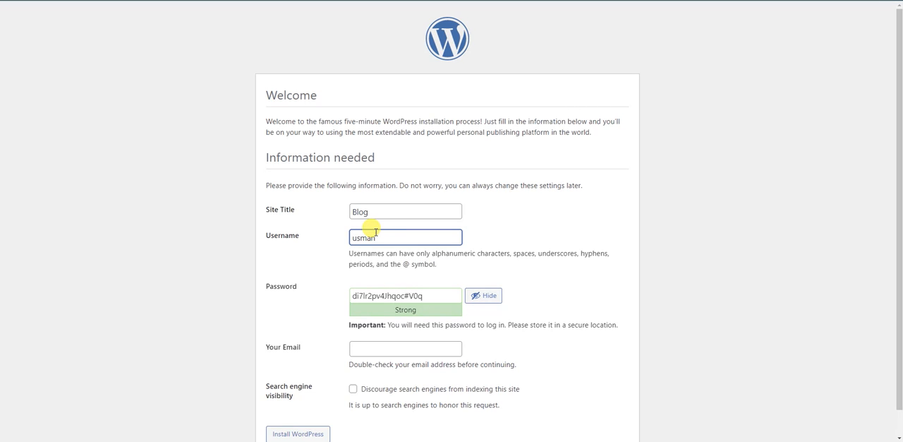
{"action": "type", "text": "djjj"}
{"action": "left_click_drag", "start_coordinate": [407, 236], "coordinate": [376, 237]}
{"action": "scroll", "coordinate": [371, 314], "scroll_direction": "down", "scroll_amount": 1}
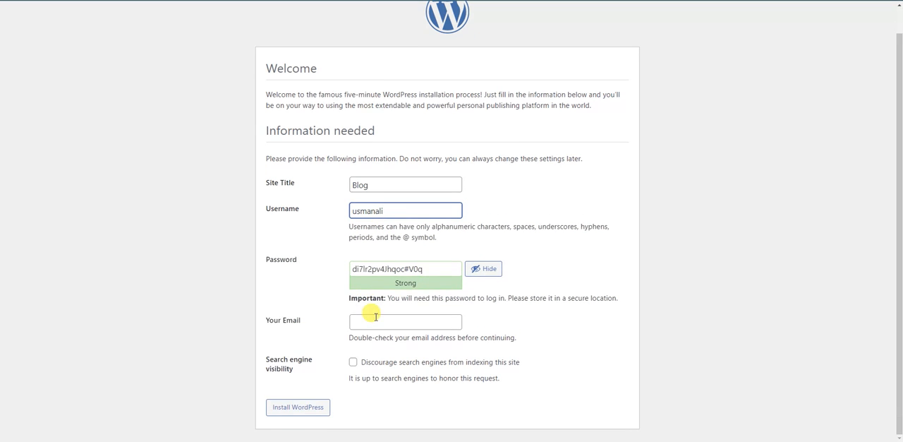
{"action": "left_click", "coordinate": [384, 320]}
{"action": "left_click", "coordinate": [288, 311]}
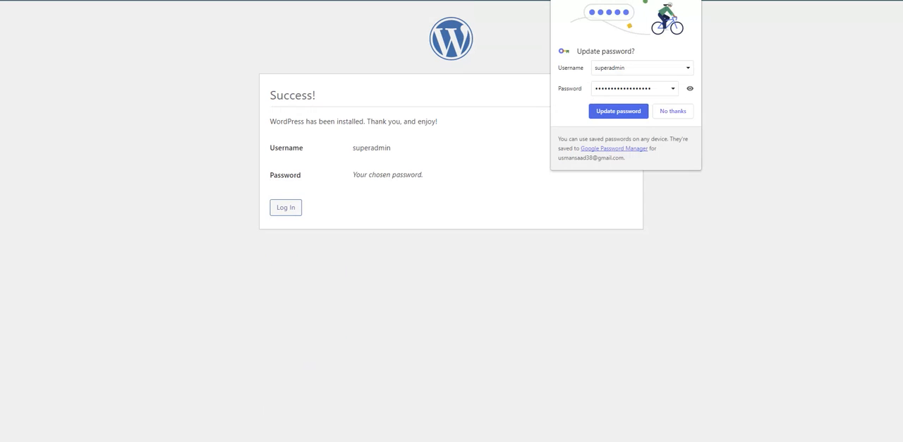
- Decline updating the saved browser password and proceed to the WordPress login page
{"action": "left_click", "coordinate": [681, 111]}
{"action": "left_click", "coordinate": [286, 208]}
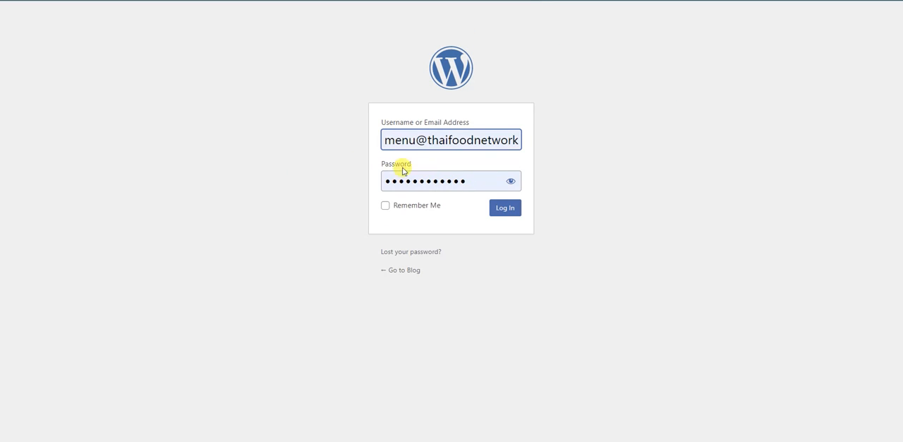
- Try to log in to WordPress as superadmin with the saved account password
{"action": "triple_click", "coordinate": [428, 139]}
{"action": "key", "text": "BackSpace"}
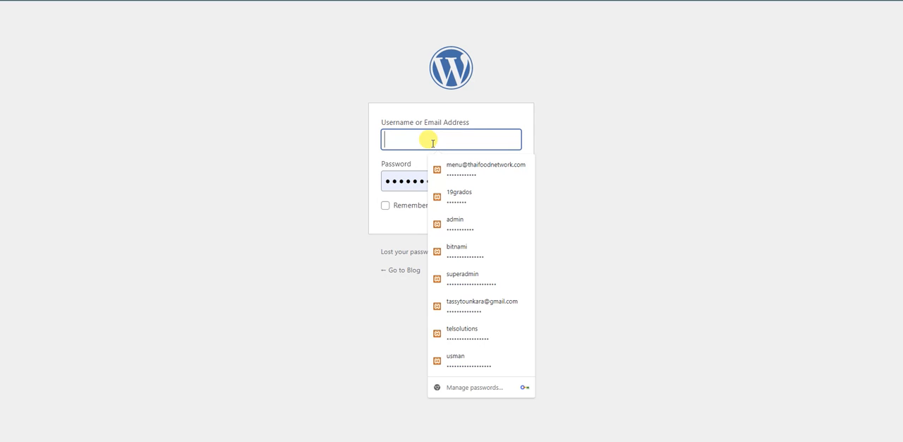
{"action": "type", "text": "superadmin"}
{"action": "left_click", "coordinate": [458, 170]}
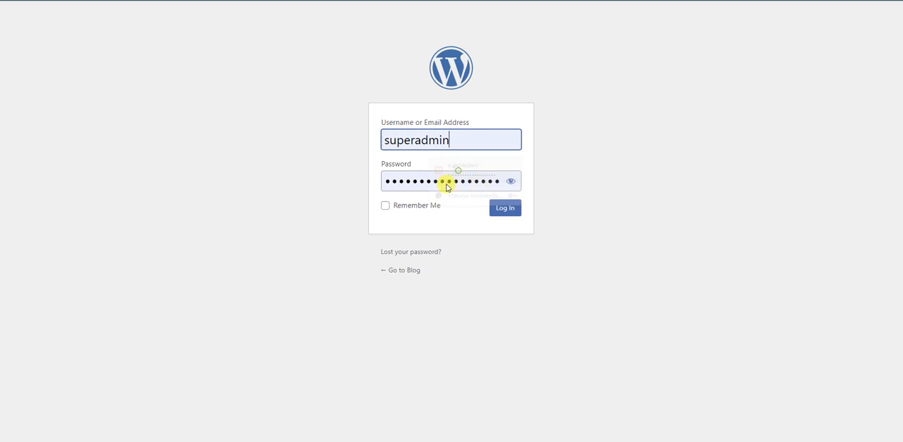
{"action": "left_click", "coordinate": [500, 207]}
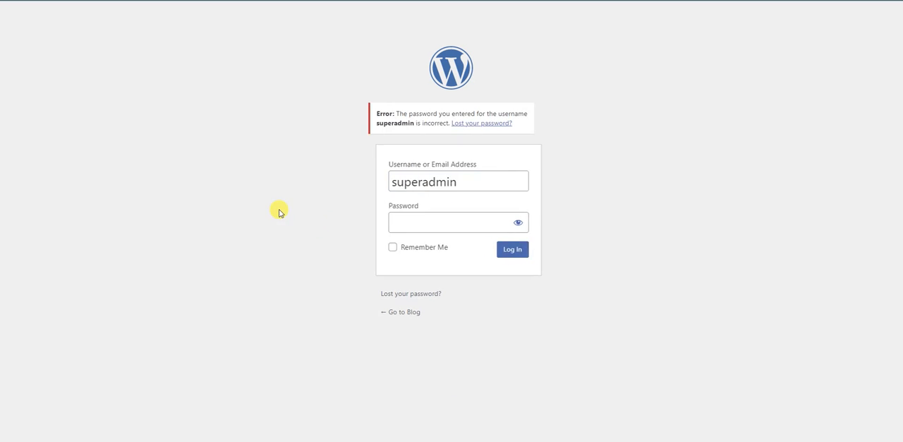
- Enter the correct superadmin account password, log in and update the password saved in the browser
{"action": "double_click", "coordinate": [444, 231]}
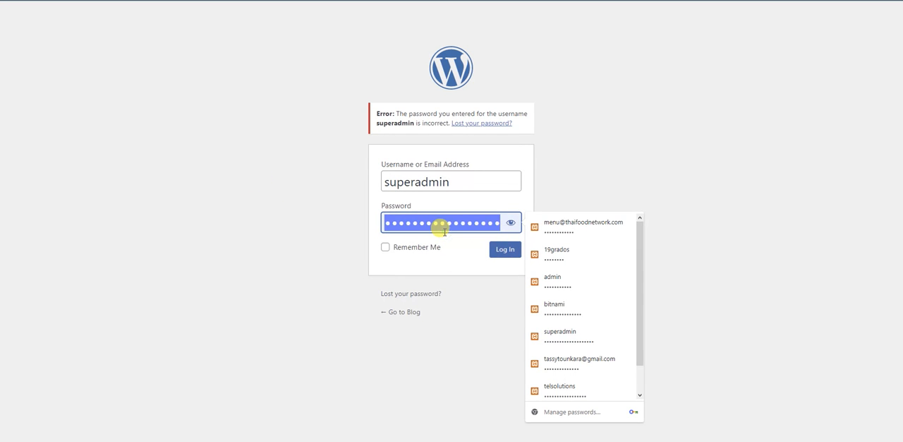
{"action": "key", "text": "BackSpace"}
{"action": "type", "text": "•••"}
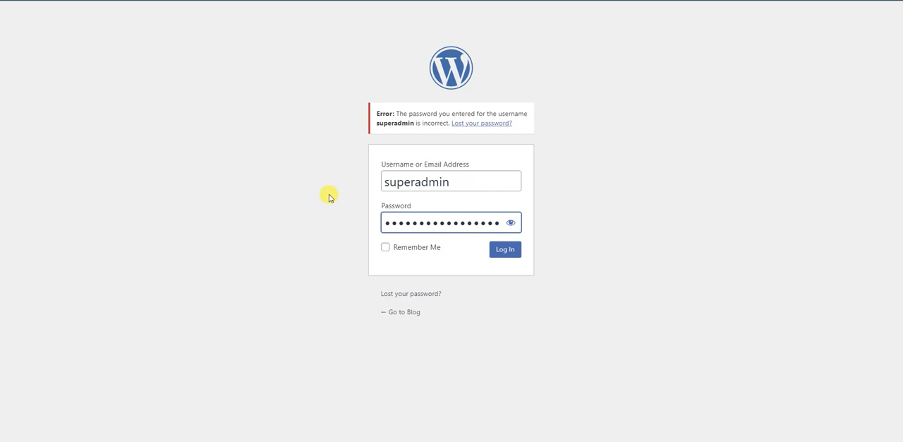
{"action": "key", "text": "Return"}
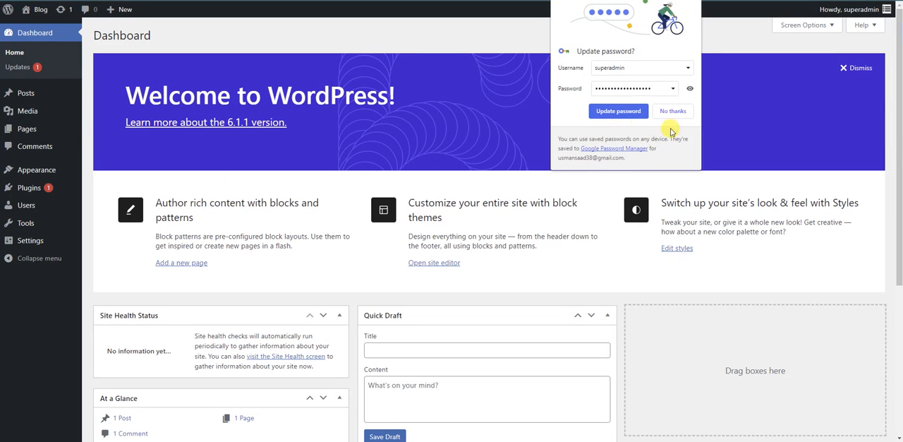
{"action": "left_click", "coordinate": [619, 112]}
- Visit the Blog site's front end from the dashboard and look over its home page
{"action": "mouse_move", "coordinate": [44, 10]}
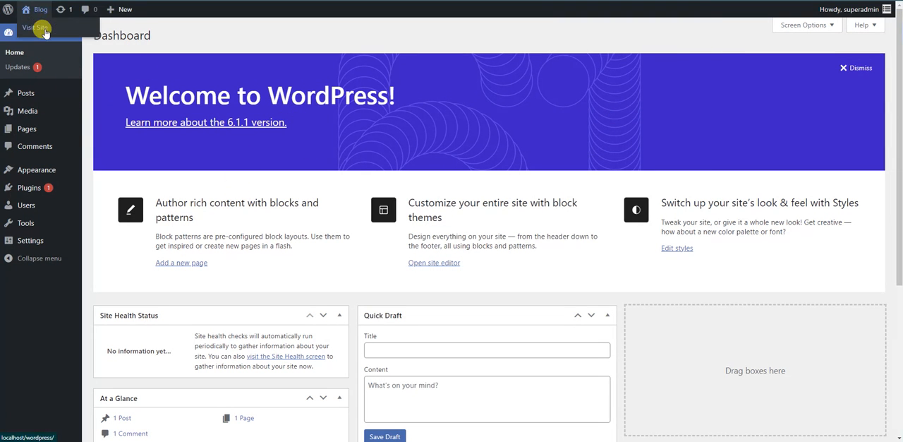
{"action": "left_click", "coordinate": [45, 32]}
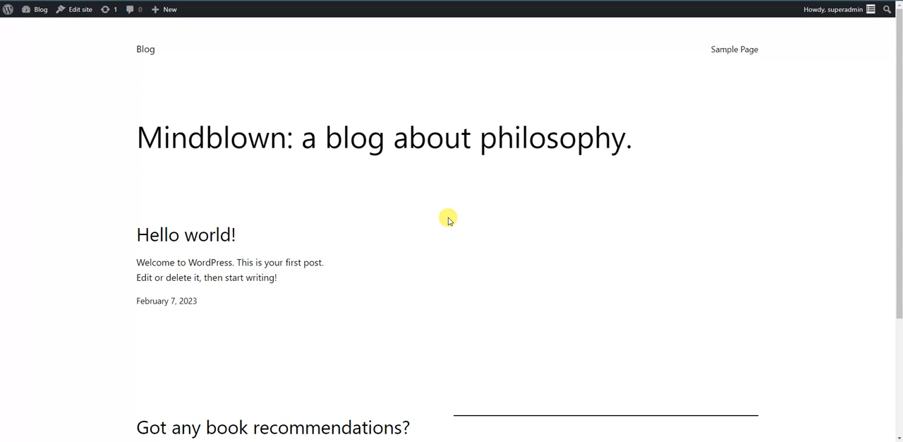
{"action": "scroll", "coordinate": [449, 220], "scroll_direction": "down", "scroll_amount": 3}
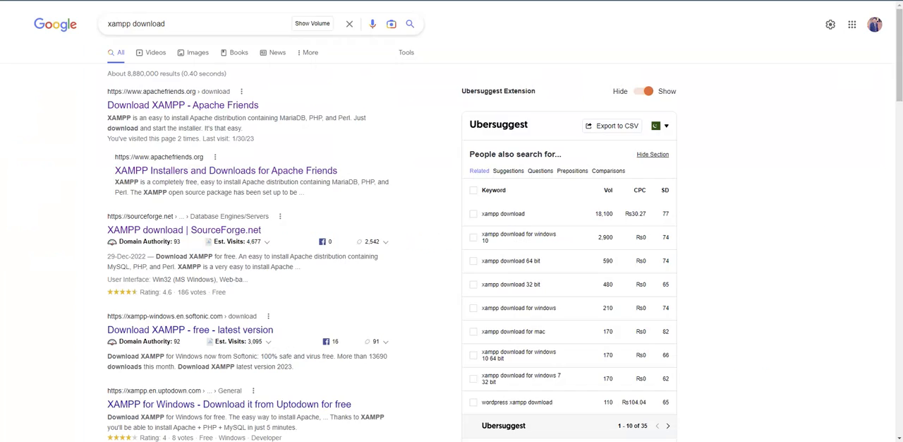
{"action": "triple_click", "coordinate": [196, 30]}
{"action": "type", "text": "http://localhost/wordpress/"}
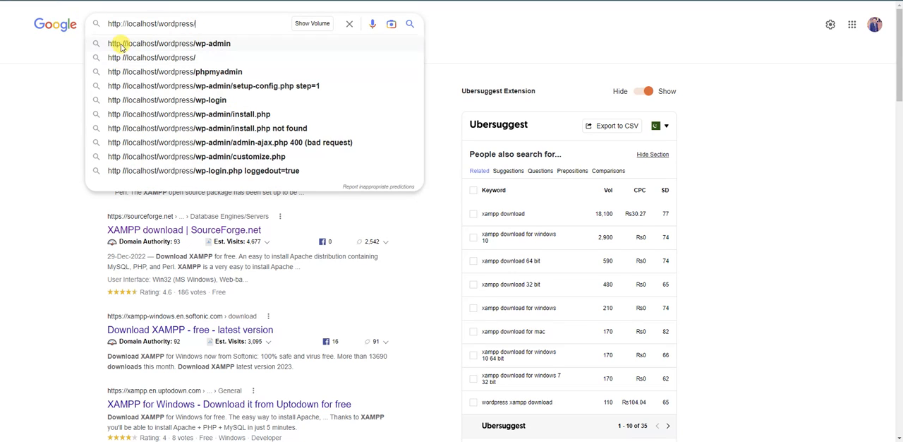
{"action": "left_click_drag", "start_coordinate": [129, 24], "coordinate": [89, 27]}
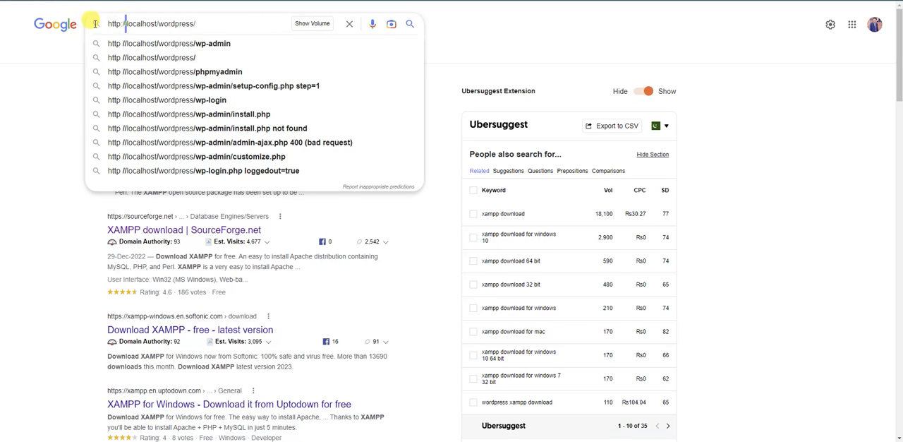
{"action": "key", "text": "BackSpace"}
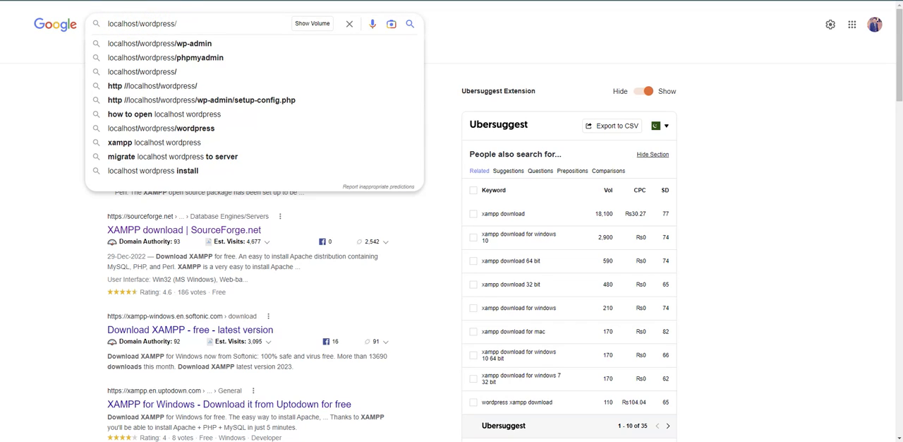
{"action": "left_click", "coordinate": [61, 92]}
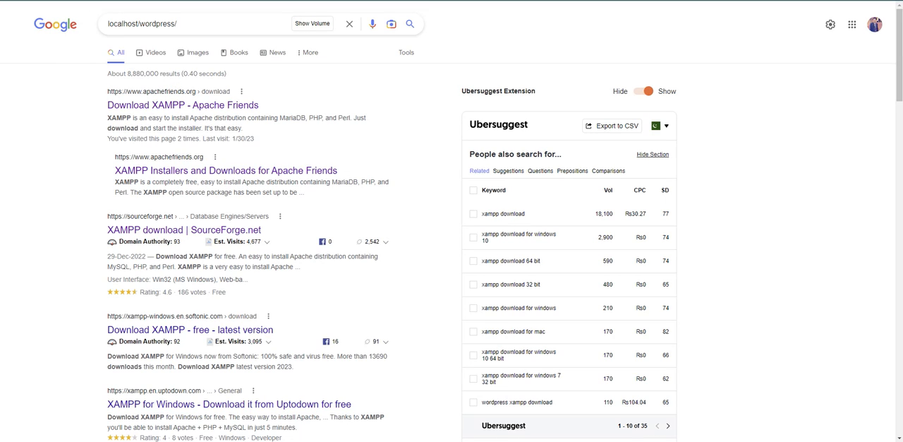